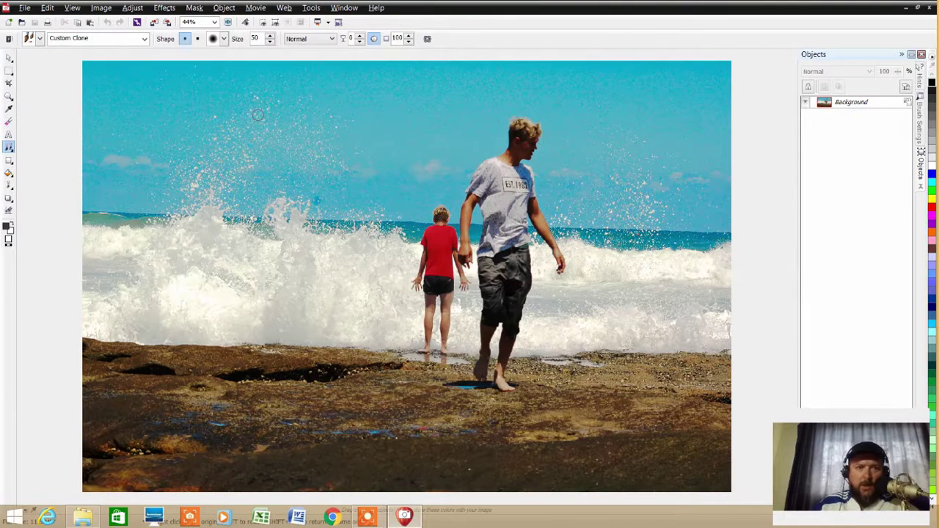
Give the Custom Clone brush the soft round 50 nib preset and set its size to 150.
click(223, 40)
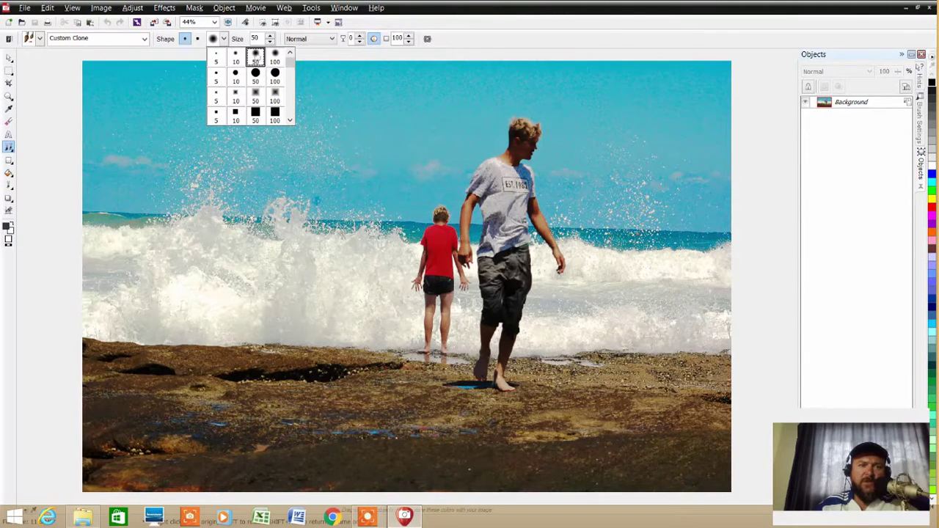
click(255, 56)
double_click(263, 38)
key(BackSpace)
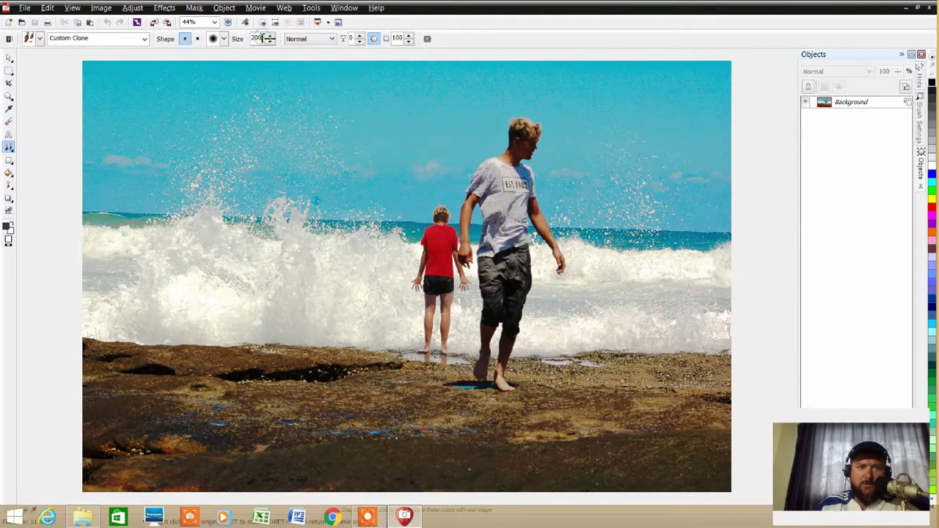
key(BackSpace)
key(BackSpace)
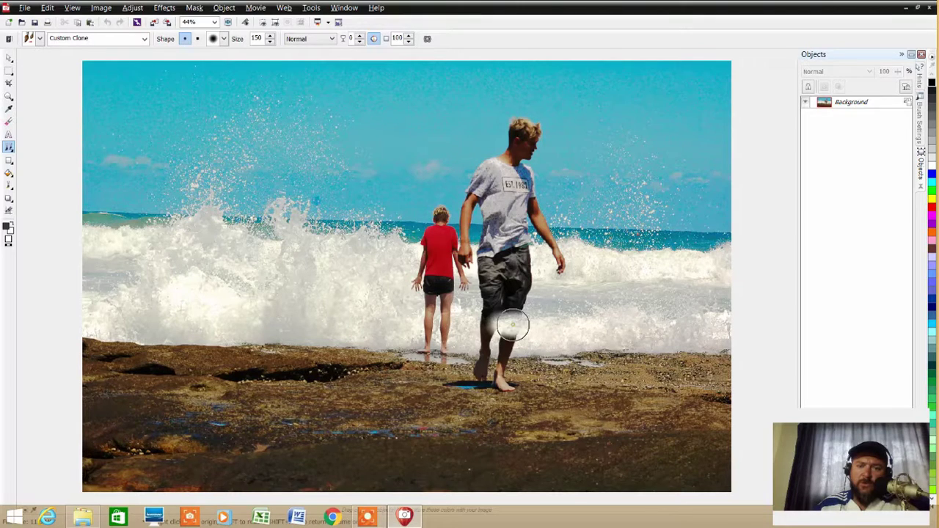
Clone surf, rock and sky over the walking man to paint out his legs, head and upper torso.
mouse_move(513, 325)
mouse_down()
mouse_move(486, 320)
mouse_move(536, 305)
mouse_move(491, 308)
mouse_move(499, 314)
mouse_move(514, 296)
mouse_move(484, 298)
mouse_move(531, 292)
mouse_move(495, 294)
mouse_move(526, 289)
mouse_move(499, 288)
mouse_move(526, 279)
mouse_move(481, 283)
mouse_move(489, 274)
mouse_move(526, 279)
mouse_move(524, 325)
mouse_move(497, 336)
mouse_move(513, 331)
mouse_move(501, 339)
mouse_move(512, 345)
mouse_move(491, 350)
mouse_move(513, 346)
mouse_move(489, 352)
mouse_move(544, 358)
mouse_up()
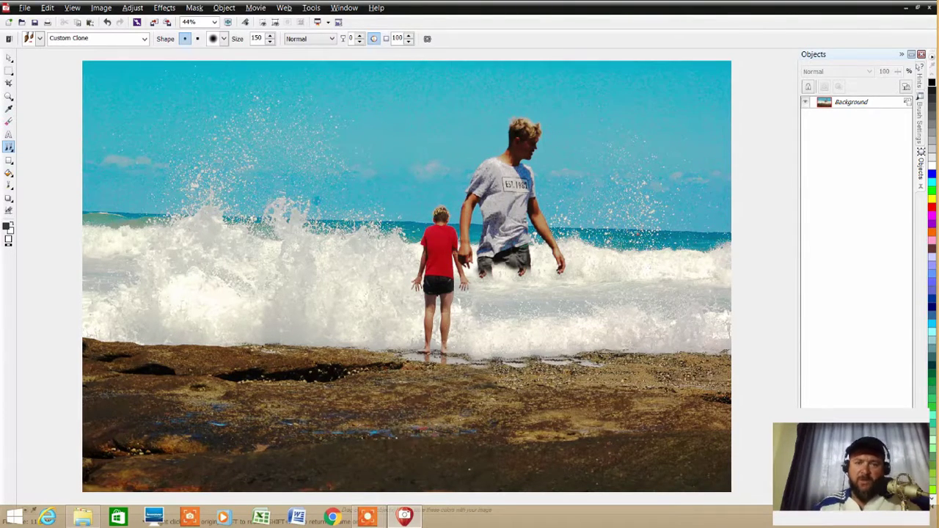
click(527, 196)
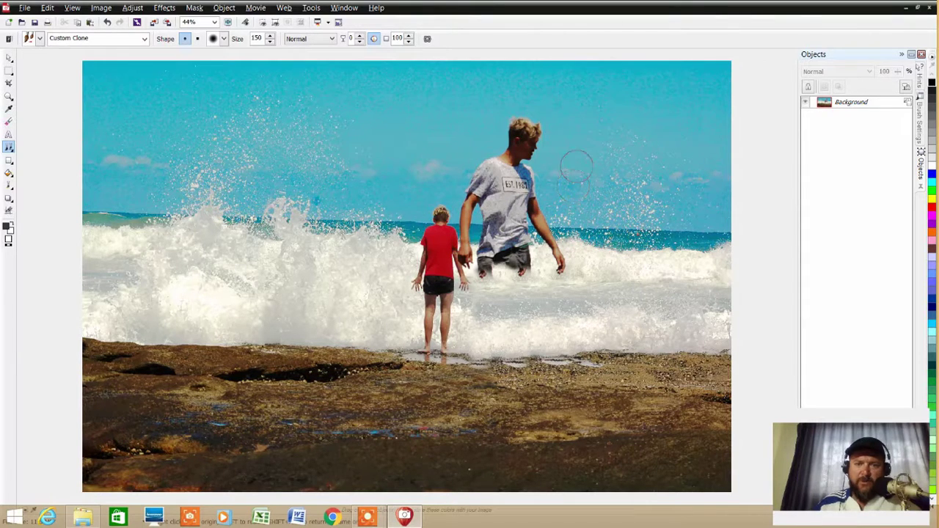
mouse_move(561, 146)
mouse_down()
mouse_move(515, 130)
mouse_move(558, 146)
mouse_up()
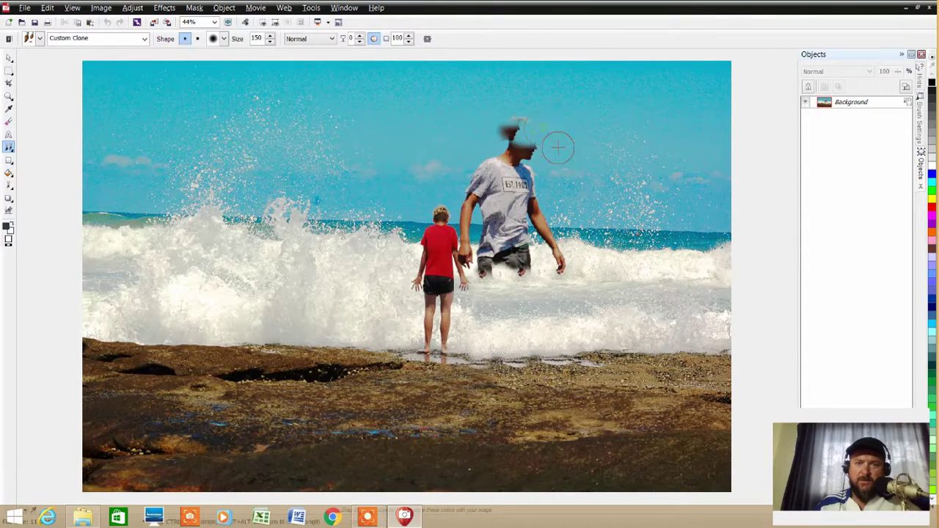
right_click(597, 129)
mouse_move(557, 132)
mouse_down()
mouse_move(509, 127)
mouse_move(541, 130)
mouse_move(524, 139)
mouse_move(525, 155)
mouse_move(513, 143)
mouse_move(491, 164)
mouse_move(528, 161)
mouse_move(471, 163)
mouse_move(539, 174)
mouse_move(482, 184)
mouse_move(538, 171)
mouse_move(499, 187)
mouse_move(571, 184)
mouse_move(484, 201)
mouse_move(566, 192)
mouse_move(498, 202)
mouse_move(546, 207)
mouse_up()
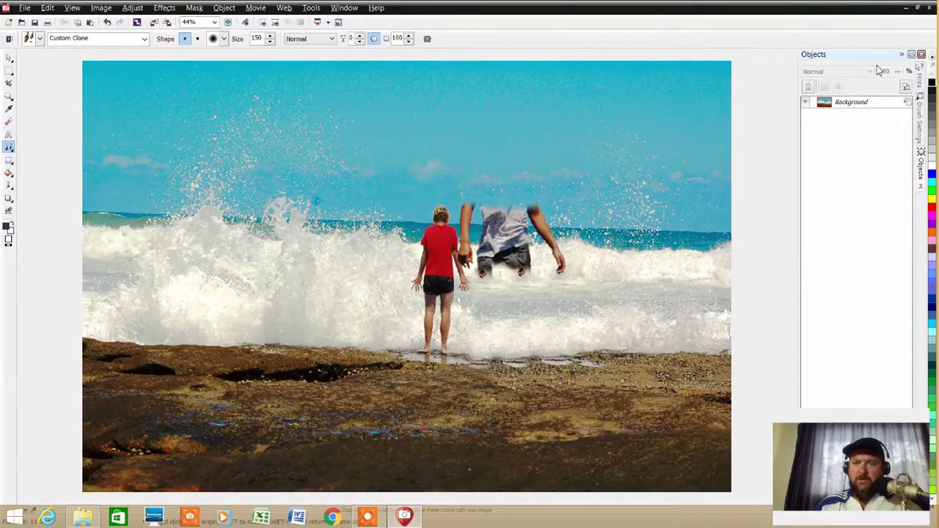
Close the Objects docker and open the original image ray and ty.tif from the Pictures folder.
click(921, 56)
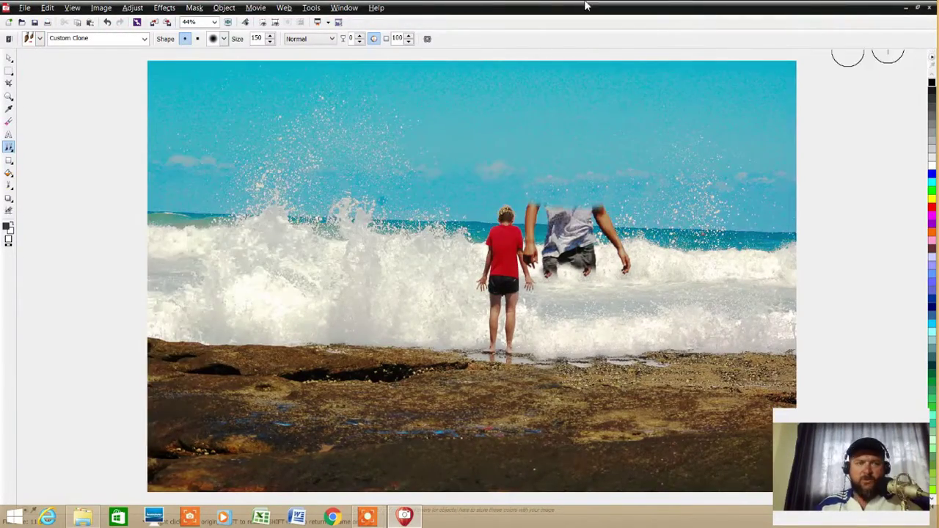
click(24, 7)
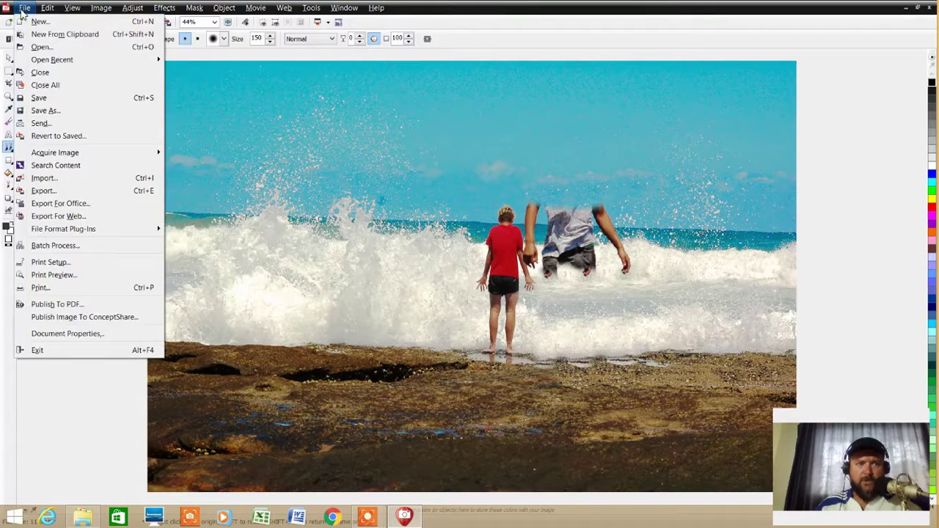
click(50, 49)
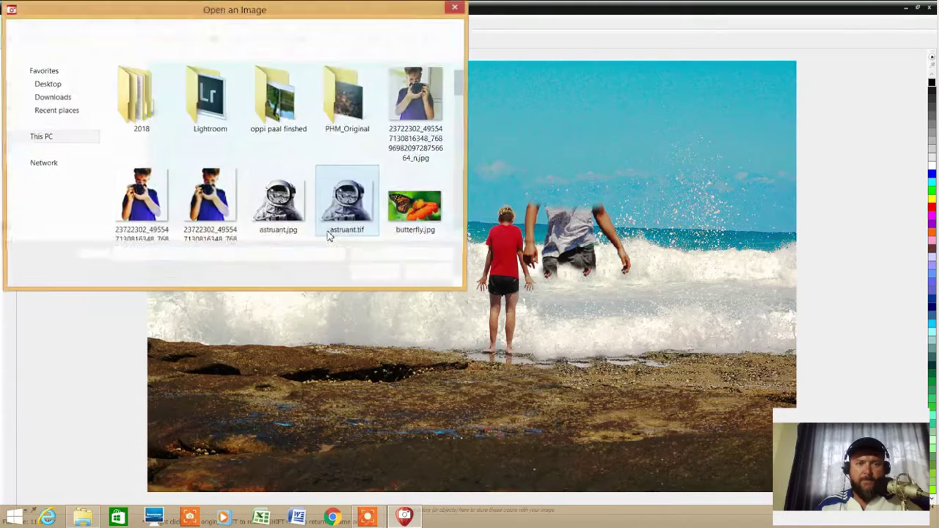
click(409, 121)
scroll(411, 176, down, 3)
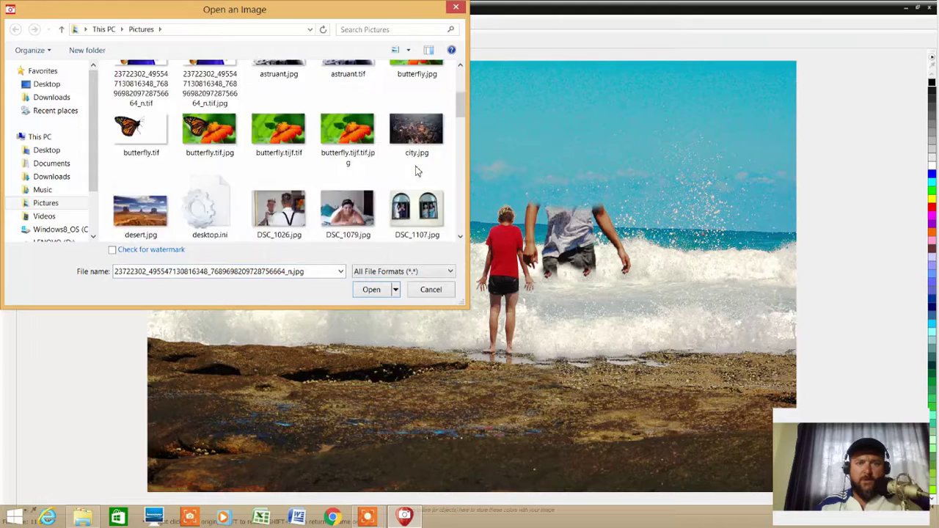
scroll(403, 179, down, 3)
double_click(419, 198)
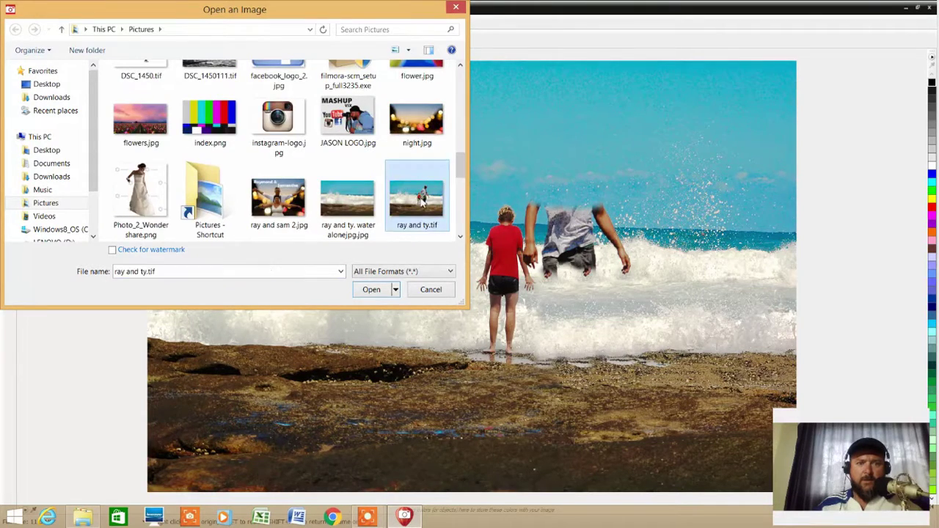
click(517, 290)
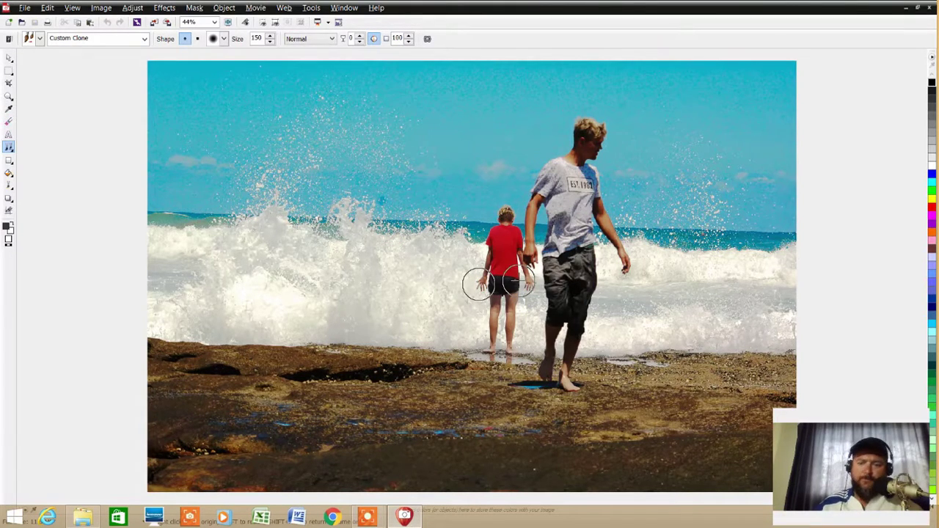
Open the photo in Cutout Lab and set the highlighter's nib size to 70, keeping the yellow highlight color.
right_click(404, 168)
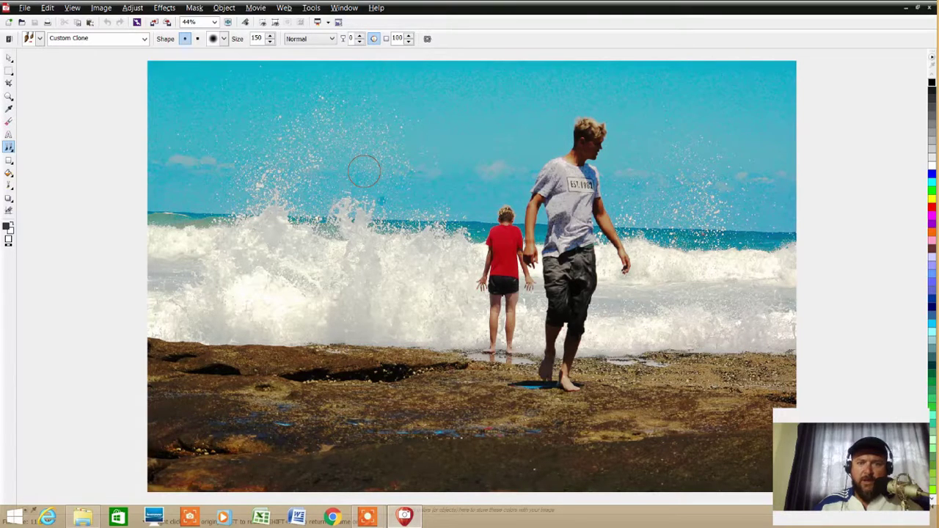
click(8, 57)
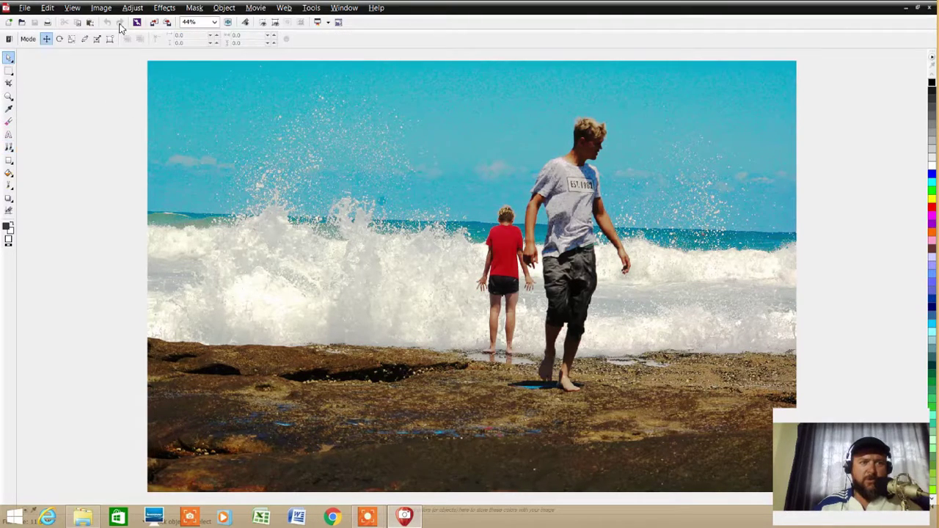
click(102, 7)
click(108, 20)
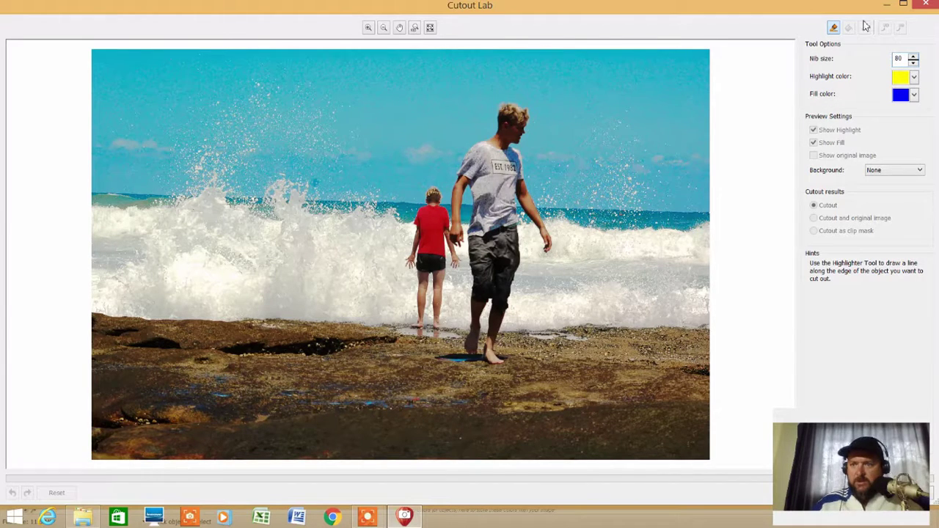
click(907, 58)
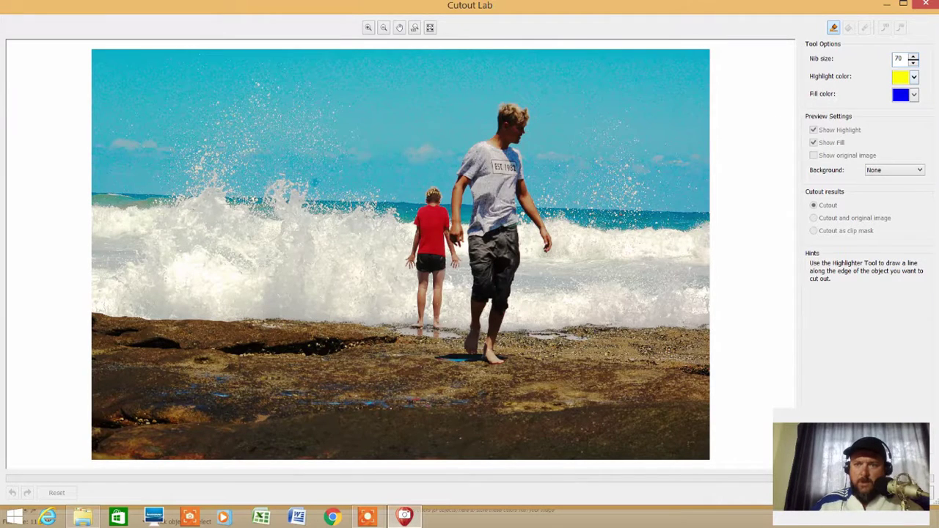
click(914, 78)
key(Escape)
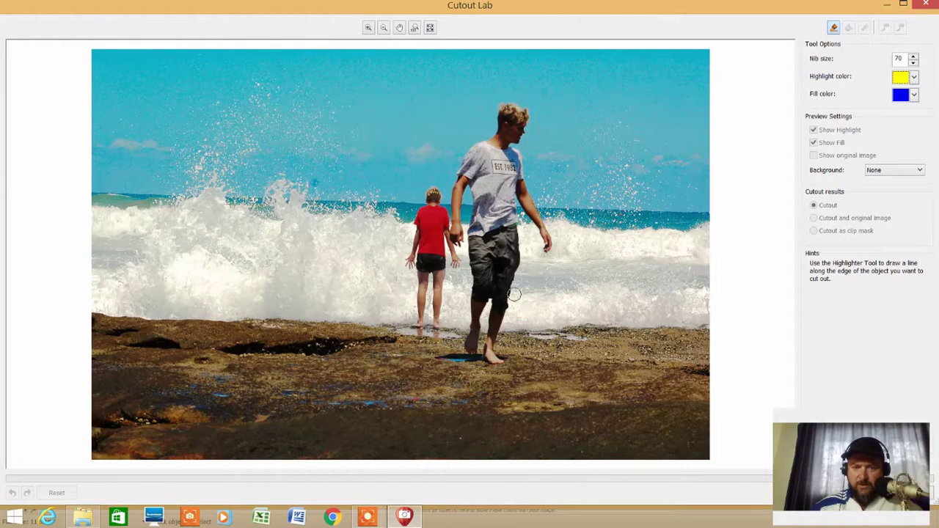
Highlight a continuous outline along the edges of the walking man and the boy in the red shirt.
drag(507, 300, 501, 334)
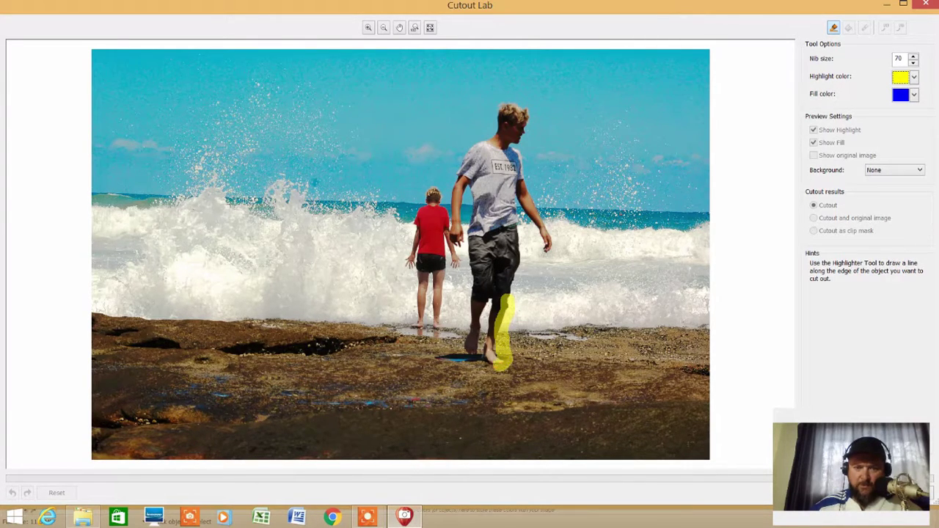
drag(501, 367, 477, 364)
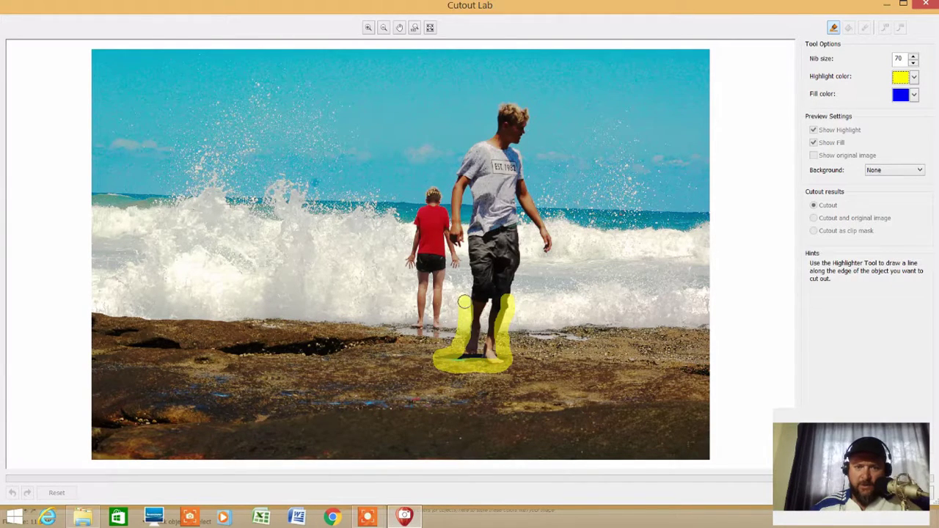
mouse_move(464, 282)
mouse_down()
mouse_move(460, 154)
mouse_move(529, 131)
mouse_move(422, 337)
mouse_move(451, 235)
mouse_up()
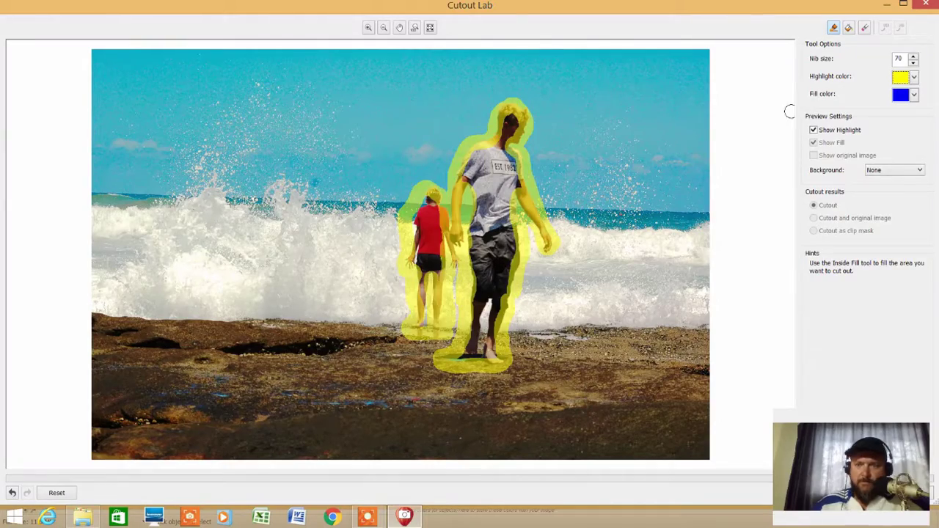
Fill the inside of both highlighted figures with the Inside Fill tool and preview the cutout.
click(848, 28)
click(482, 166)
click(867, 465)
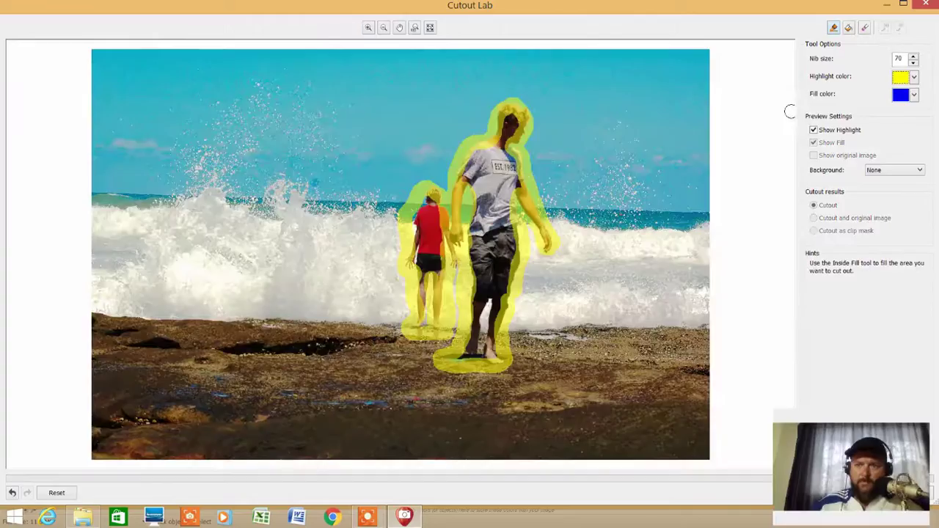
click(848, 31)
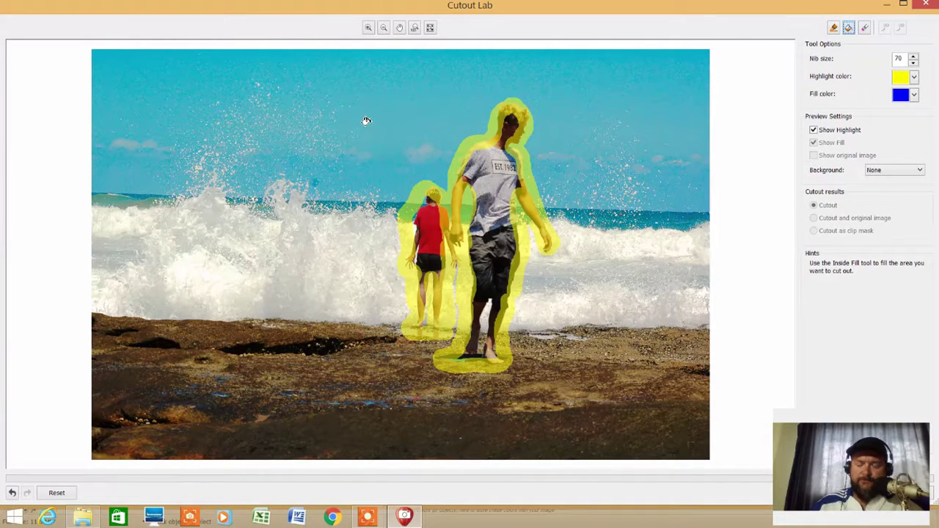
click(489, 196)
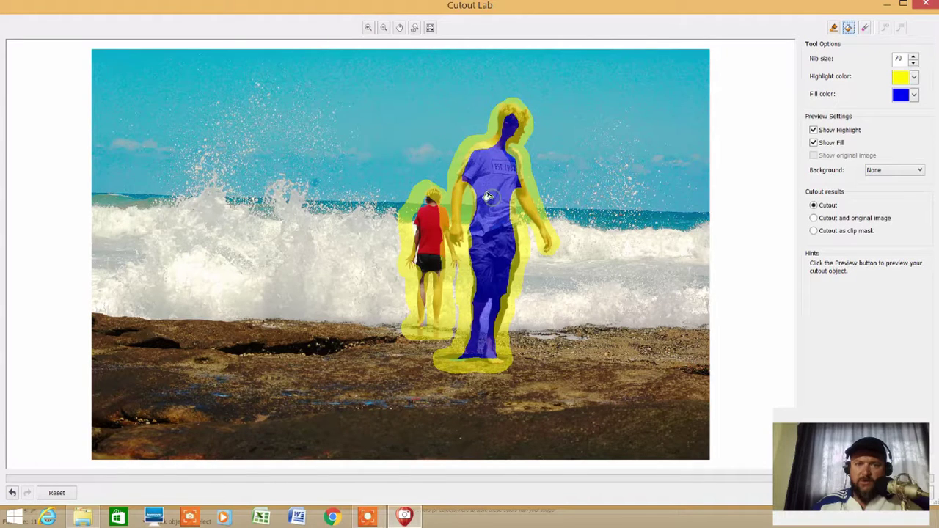
click(416, 232)
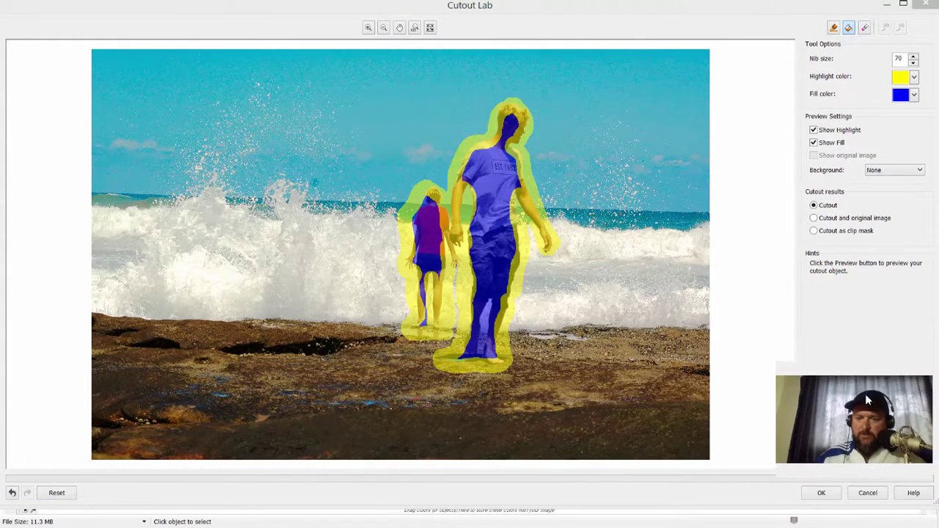
click(866, 464)
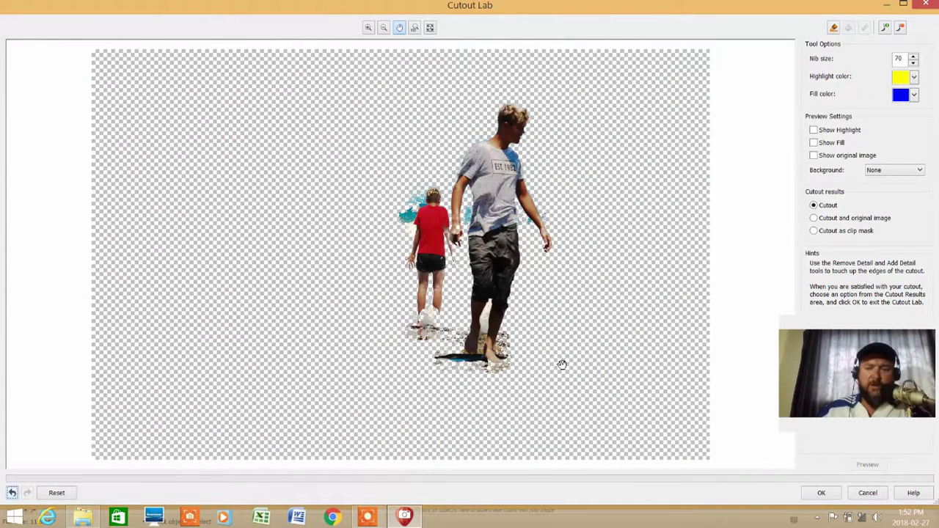
Erase stray sea pixels beside the red-shirted boy with Remove Detail and restore his lower legs and feet with Add Detail.
click(902, 28)
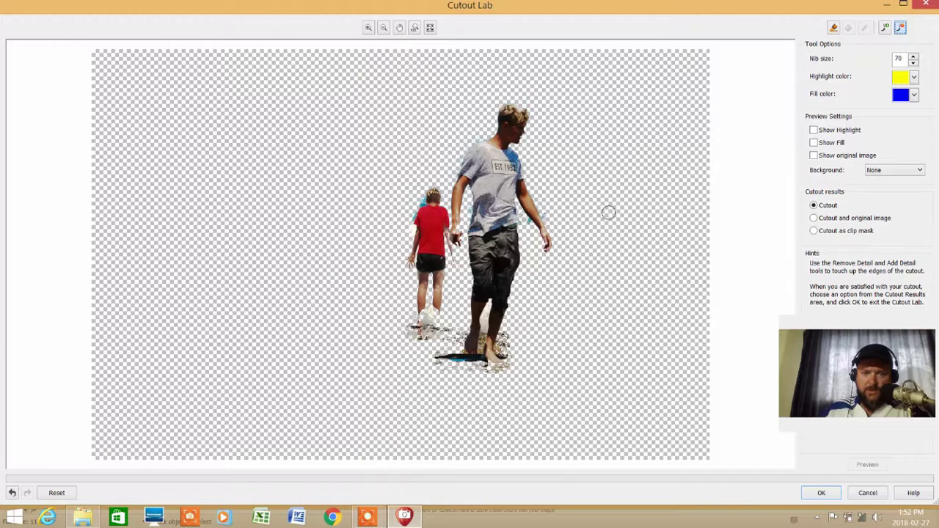
click(886, 28)
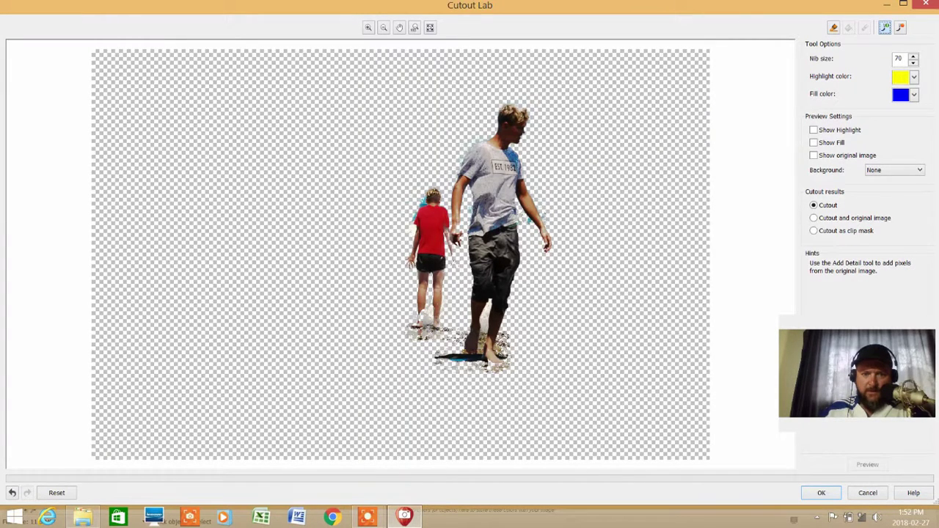
click(439, 299)
mouse_move(423, 317)
mouse_down()
mouse_move(421, 309)
mouse_move(421, 333)
mouse_up()
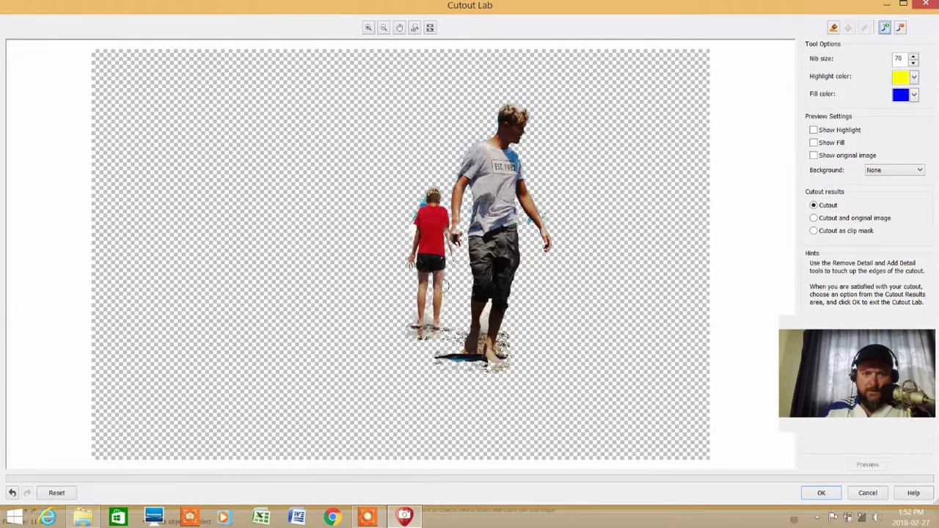
Restore the man's hand and arm nearest the boy, and erase the sea remnants between that arm and his shirt.
scroll(447, 266, up, 2)
scroll(448, 258, up, 3)
scroll(413, 247, down, 2)
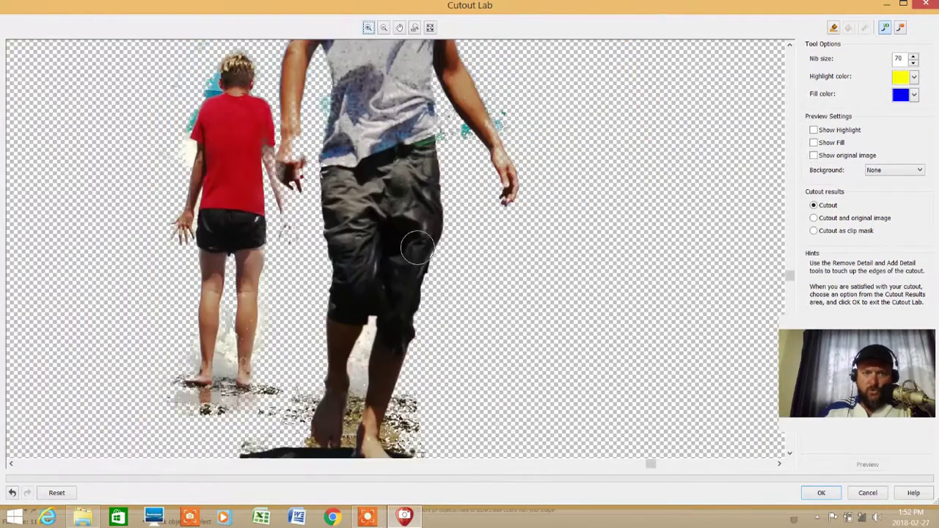
mouse_move(290, 167)
mouse_down()
mouse_move(294, 134)
mouse_move(295, 188)
mouse_move(308, 92)
mouse_move(319, 77)
mouse_up()
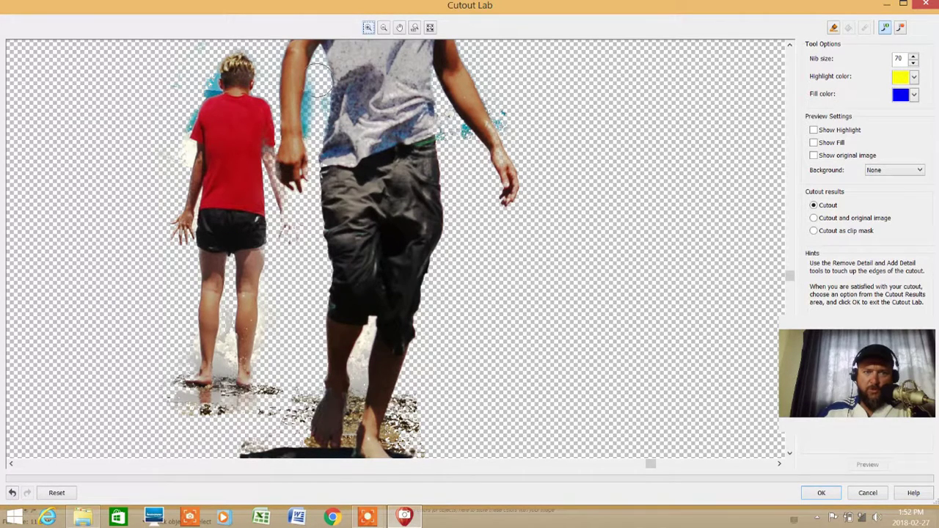
click(901, 27)
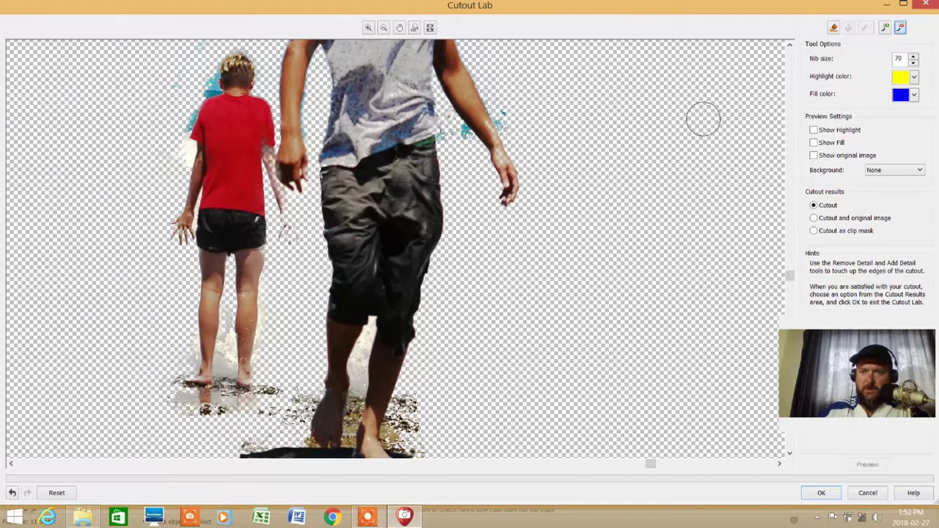
Set the nib size to 40, clear specks beside the man's outer arm, and retouch its forearm and hand with Add Detail.
double_click(903, 58)
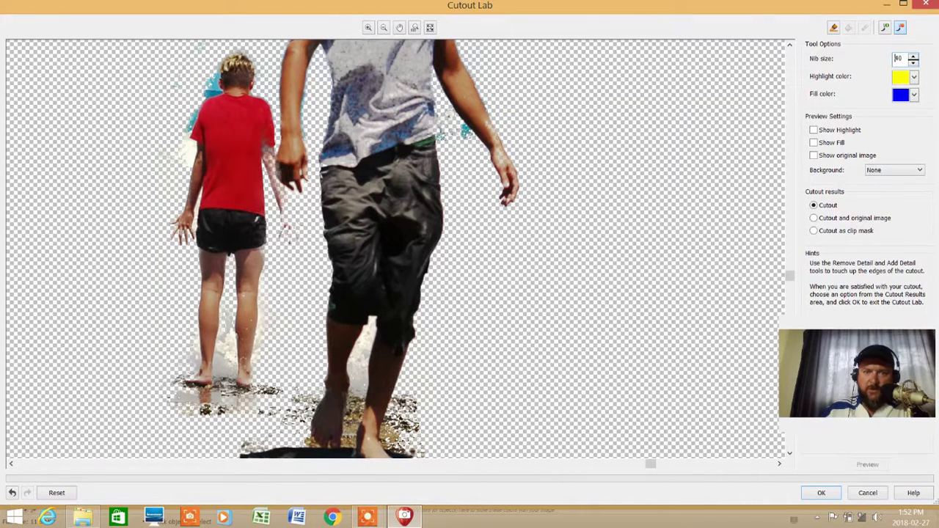
click(885, 27)
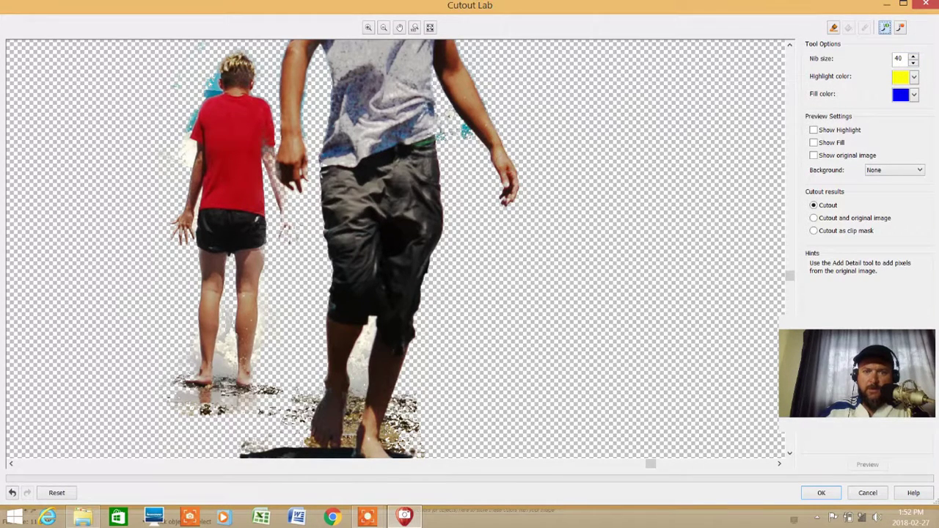
mouse_move(509, 182)
mouse_down()
mouse_move(506, 145)
mouse_move(481, 124)
mouse_up()
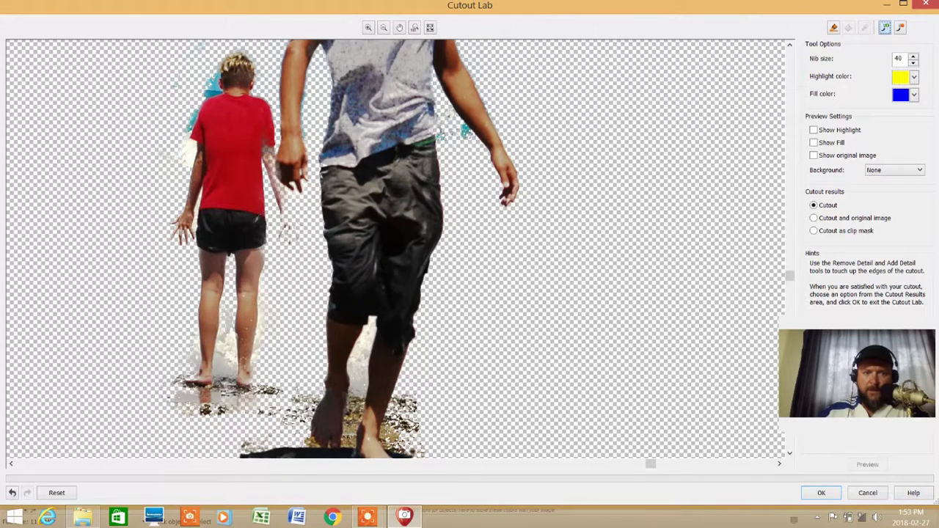
Restore the boy's forearm and hand nearest the man with Add Detail, and accept the finished cutout.
drag(268, 155, 286, 235)
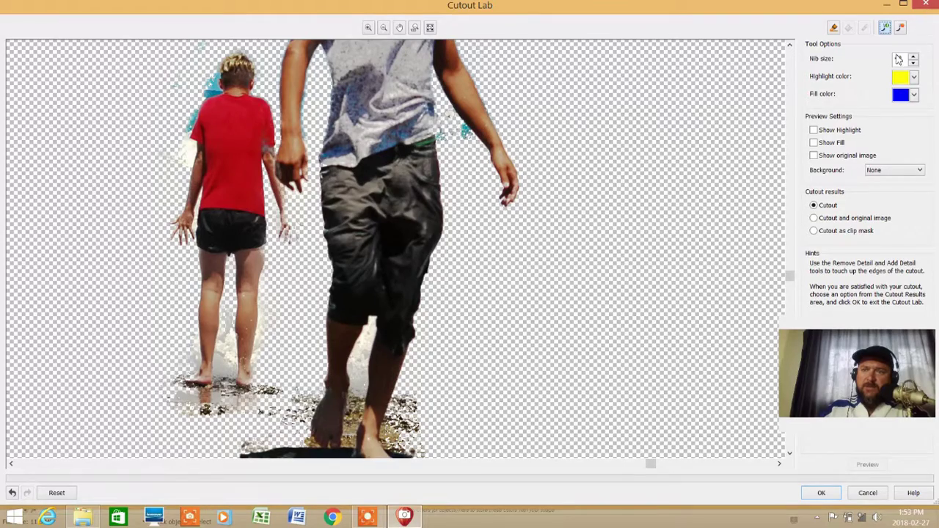
click(822, 492)
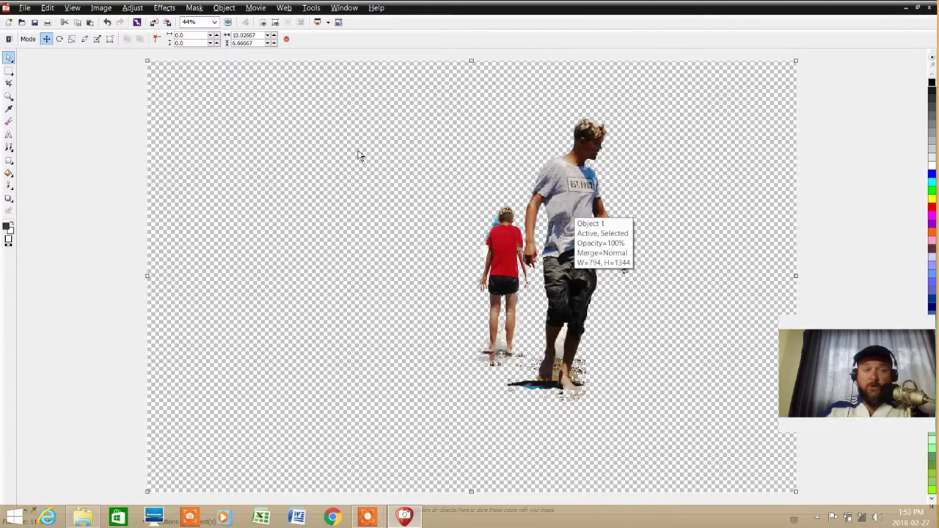
Check the Save As settings for storing the cutout as a TIFF bitmap, and leave without saving.
click(25, 9)
click(68, 111)
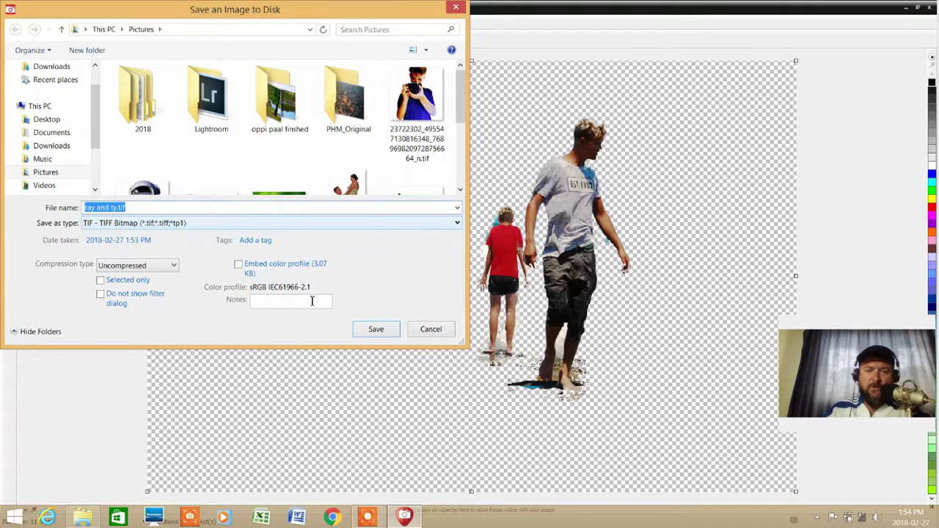
click(433, 335)
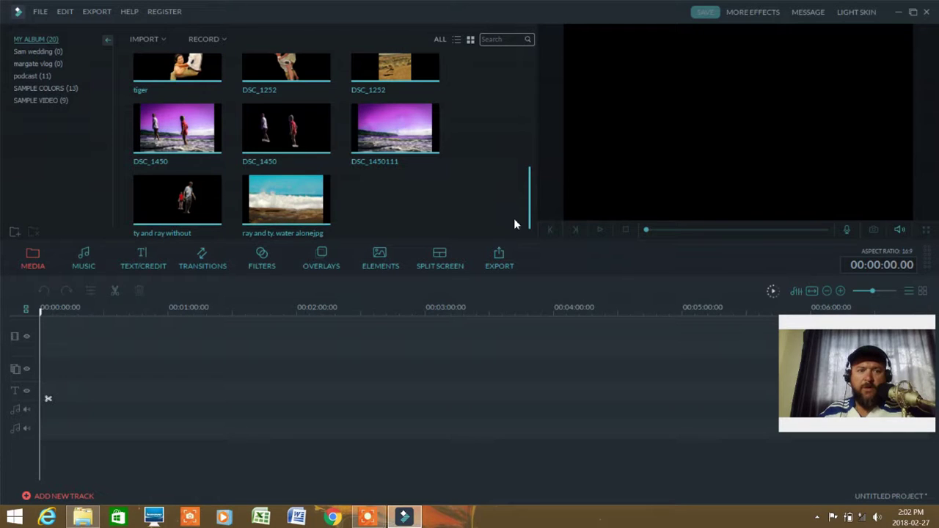
Switch to Filmora and place the water-only beach image at the start of the video track.
click(286, 200)
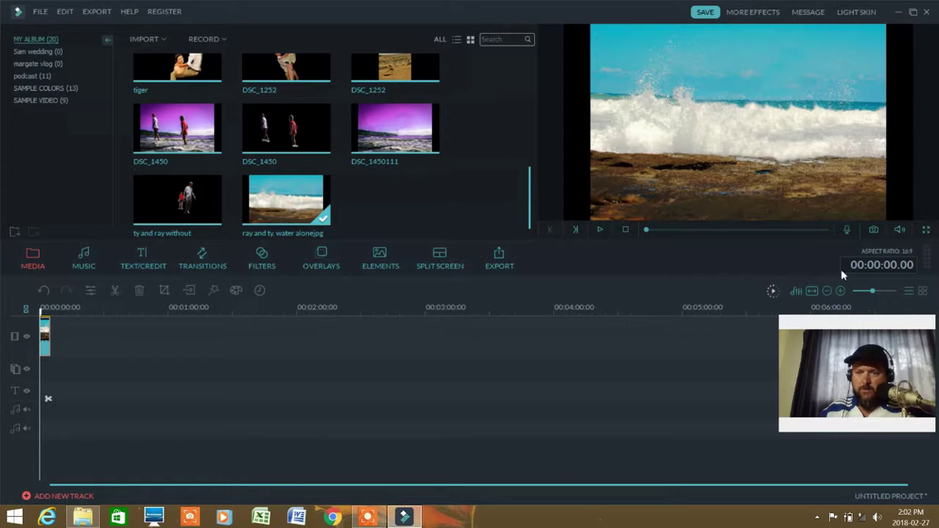
click(878, 290)
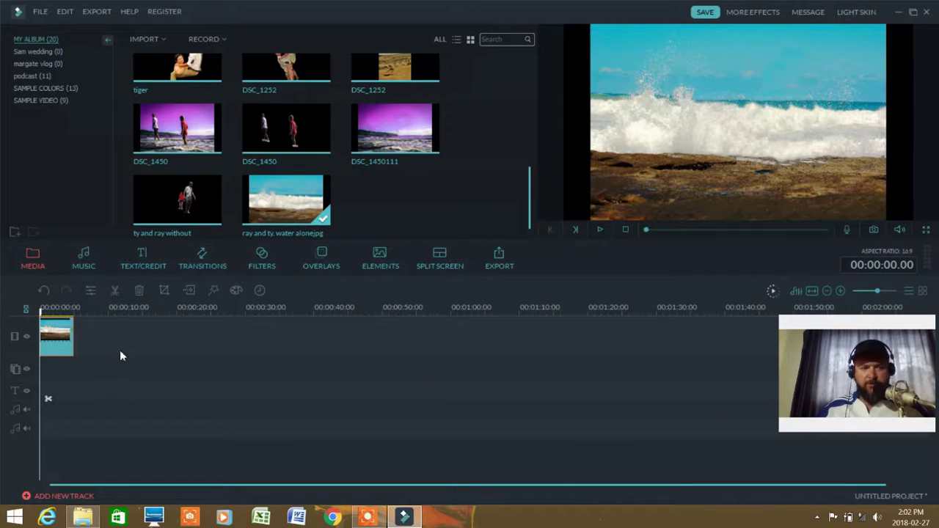
Examine the export options for file formats and devices, and close the Output dialog without exporting.
click(499, 258)
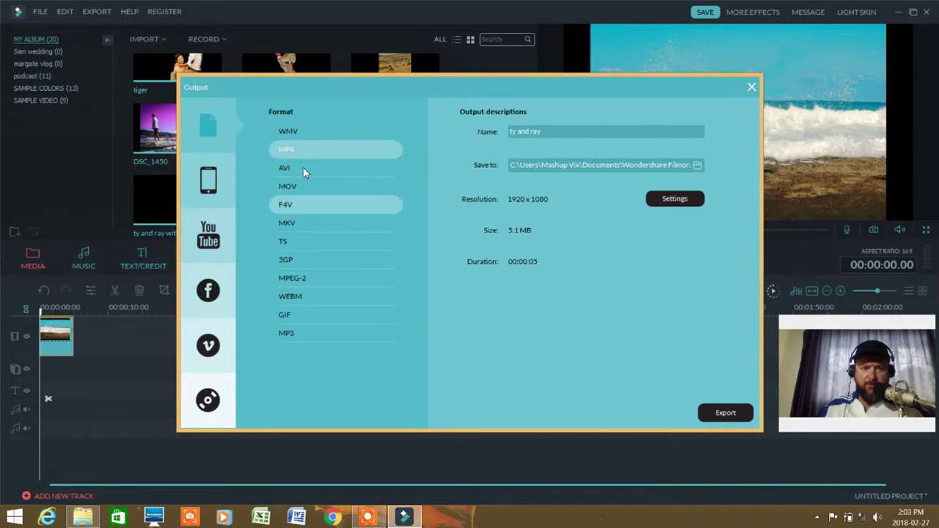
click(207, 191)
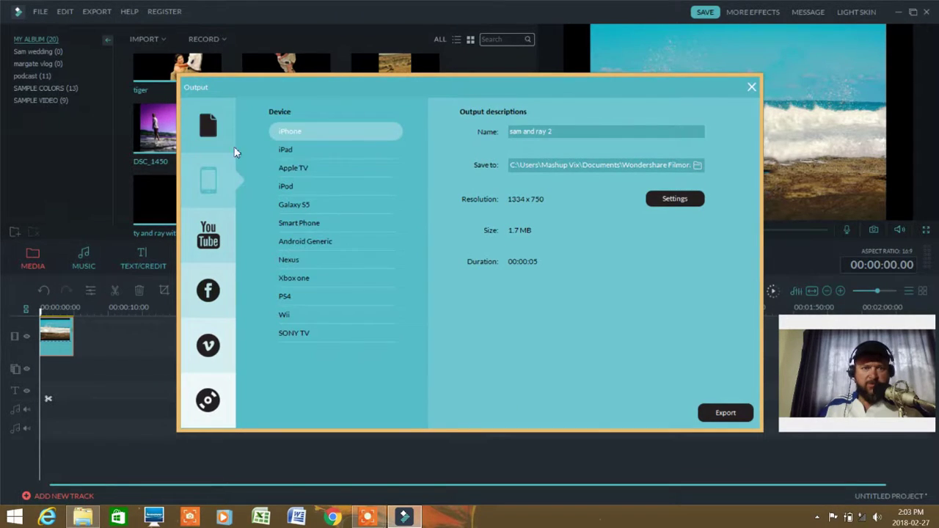
click(213, 139)
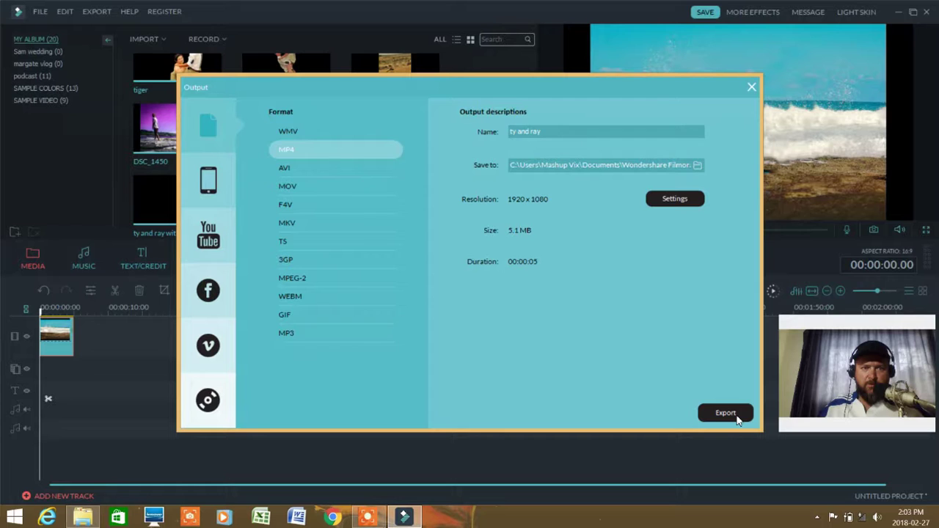
click(751, 88)
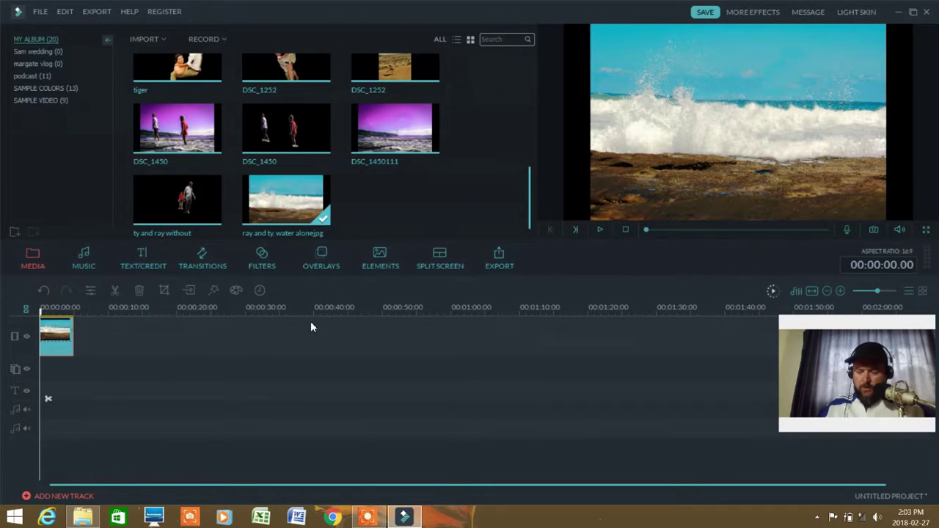
Extend the beach clip to 00:00:06.10 and overlay the cutout of both people from 00:00:01.10 to the beach clip's end.
drag(72, 336, 83, 337)
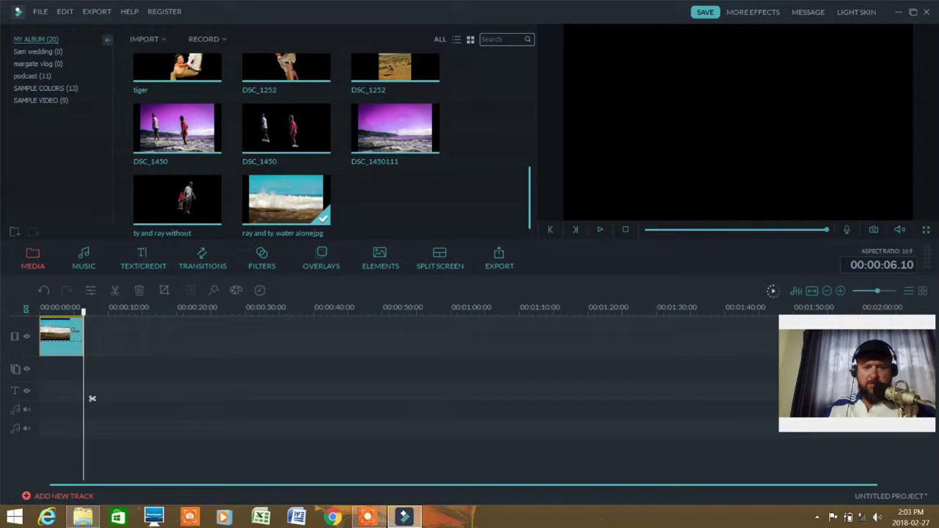
click(883, 292)
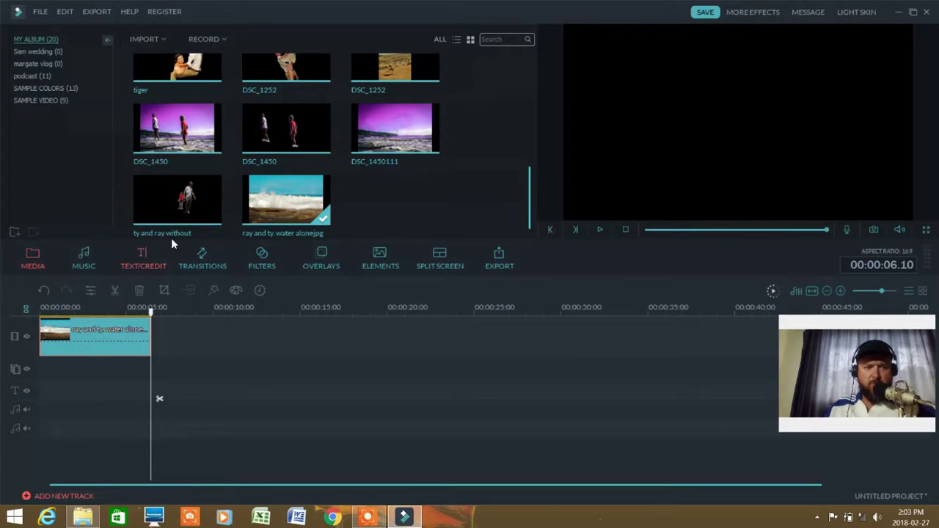
mouse_move(195, 192)
drag(195, 192, 71, 371)
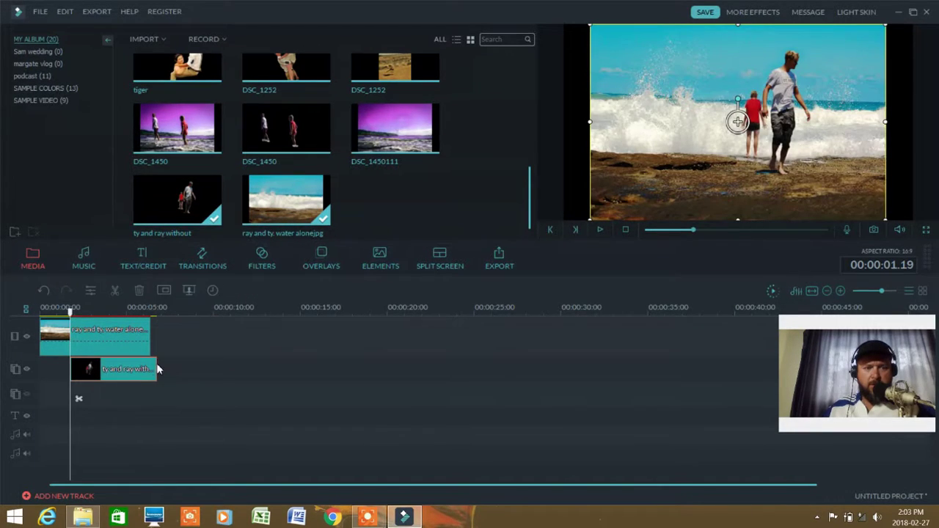
drag(151, 369, 140, 368)
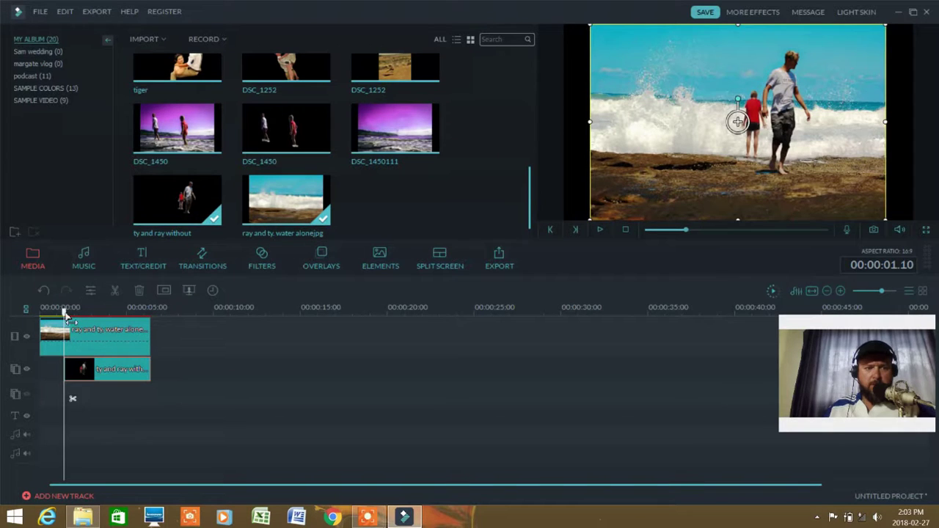
Play the composition from the beginning to check how the cutout appears over the beach.
drag(65, 313, 40, 314)
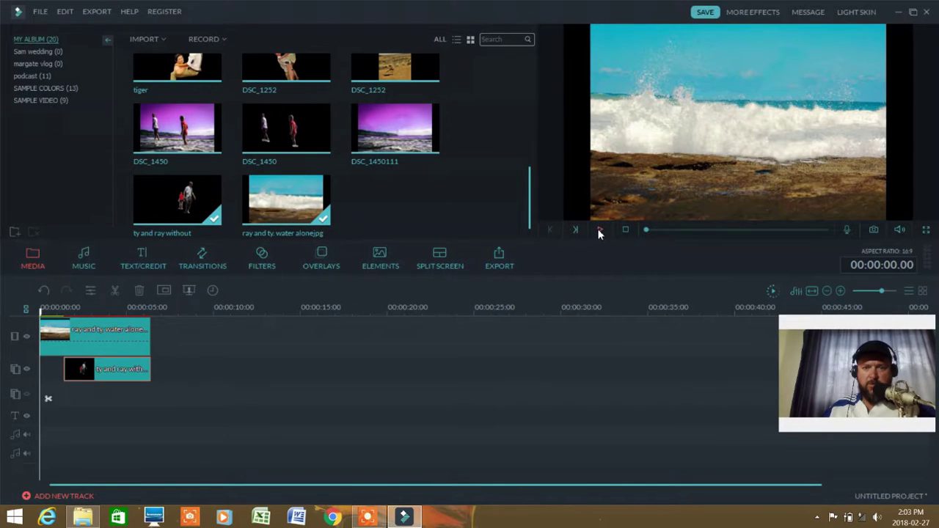
click(598, 228)
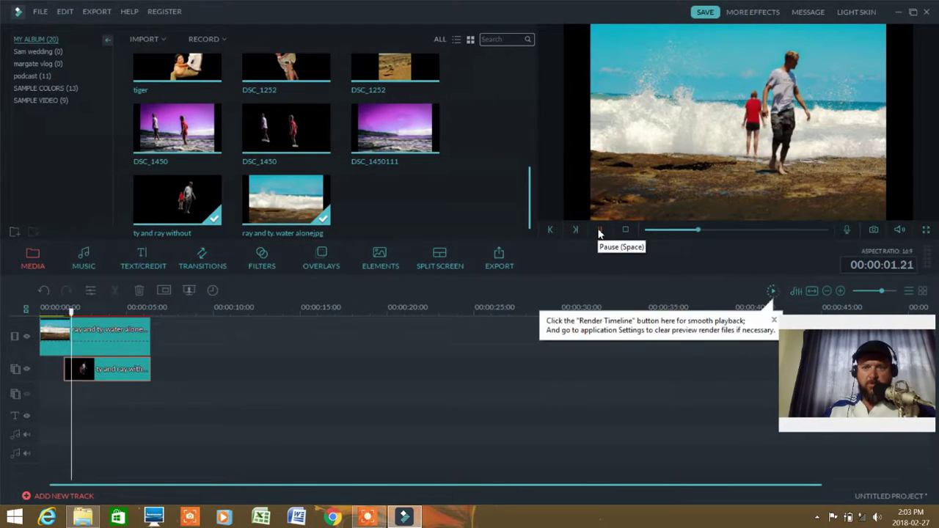
click(599, 231)
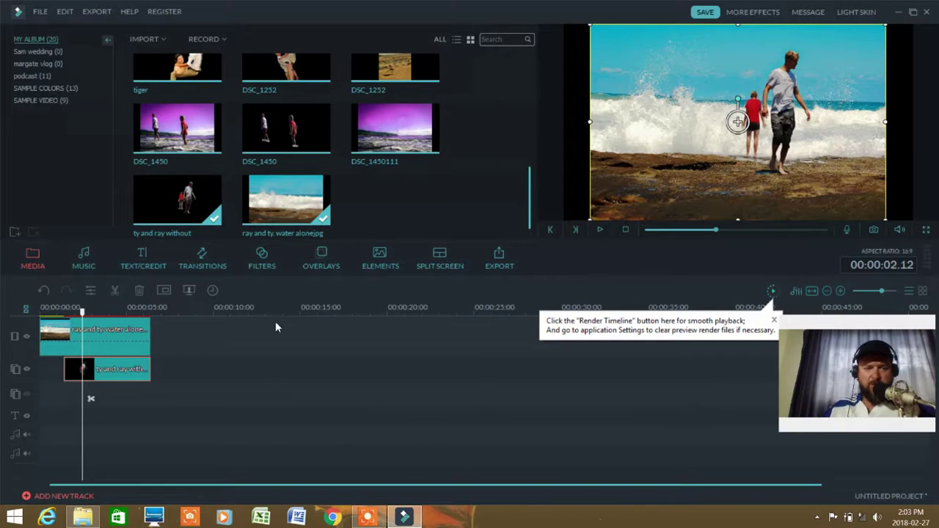
Apply the Fade motion to the cutout overlay clip.
right_click(112, 372)
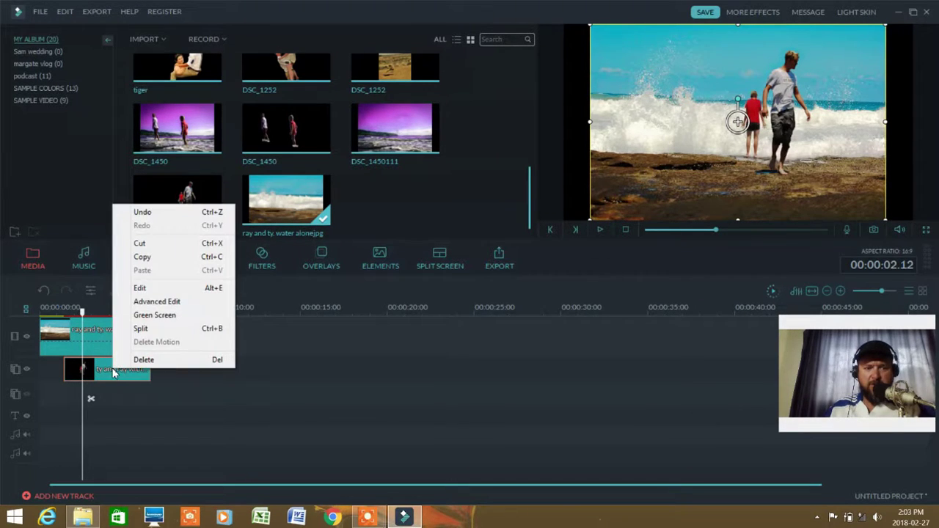
click(153, 290)
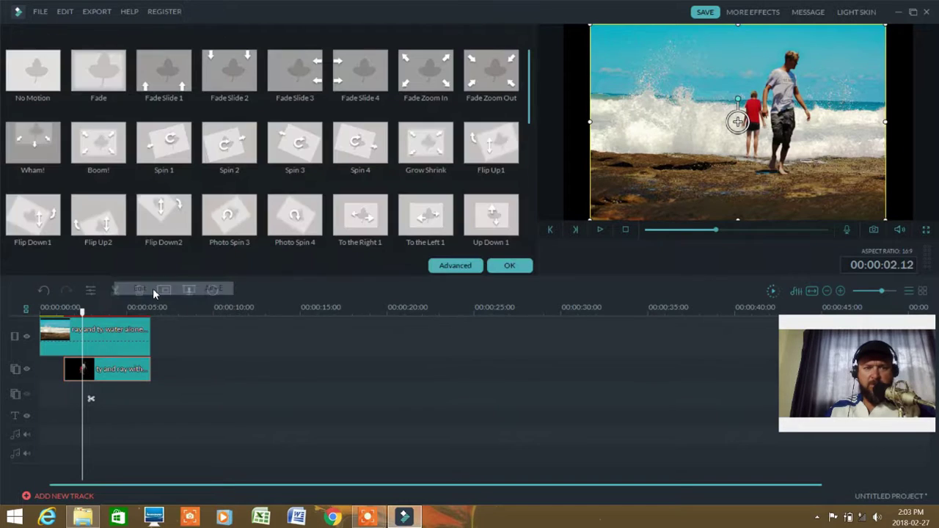
click(105, 84)
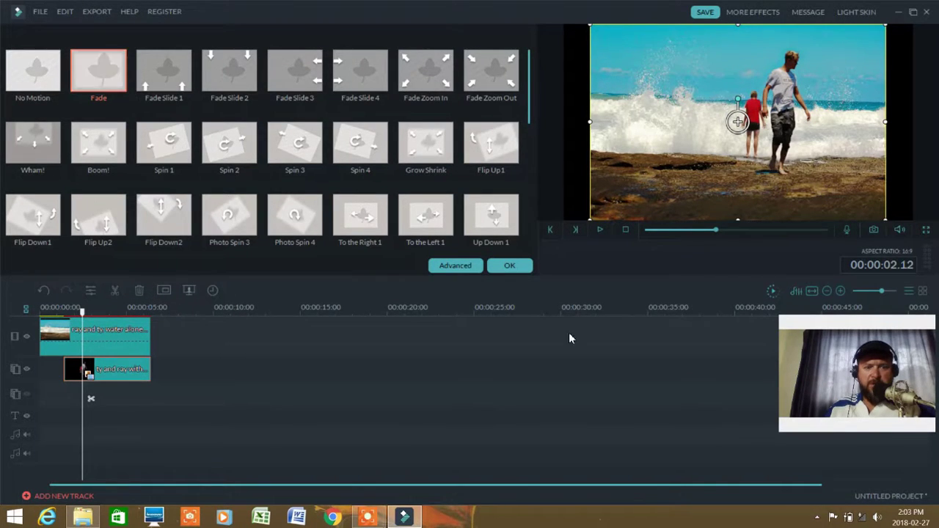
click(509, 264)
Play the timeline from the start to check the cutout's fade-in.
drag(82, 320, 27, 326)
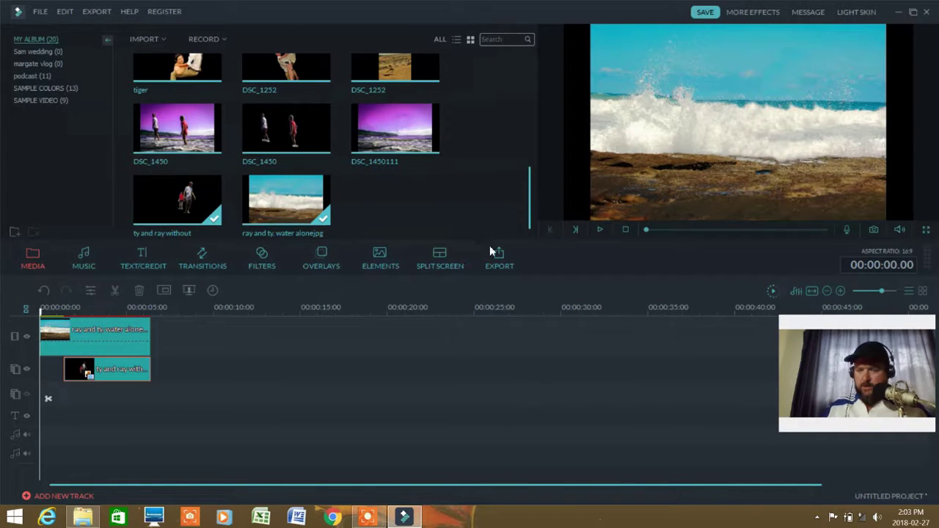
click(600, 229)
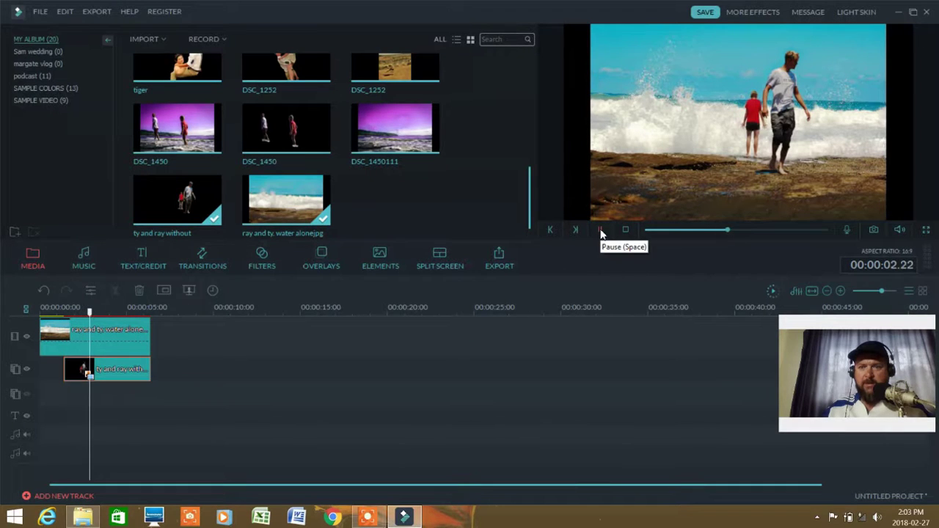
click(600, 229)
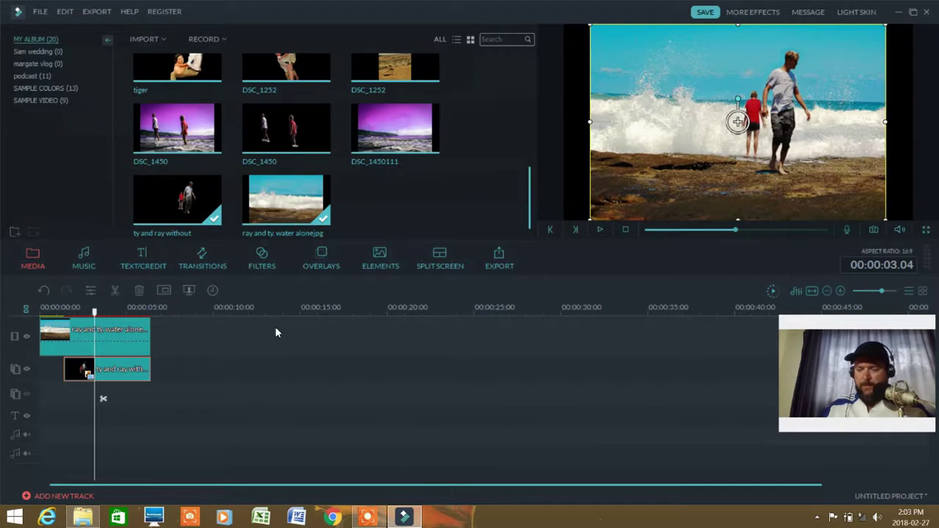
Add the Title 21 template at the start of the text track and make it end at 00:00:04.07.
drag(102, 398, 48, 398)
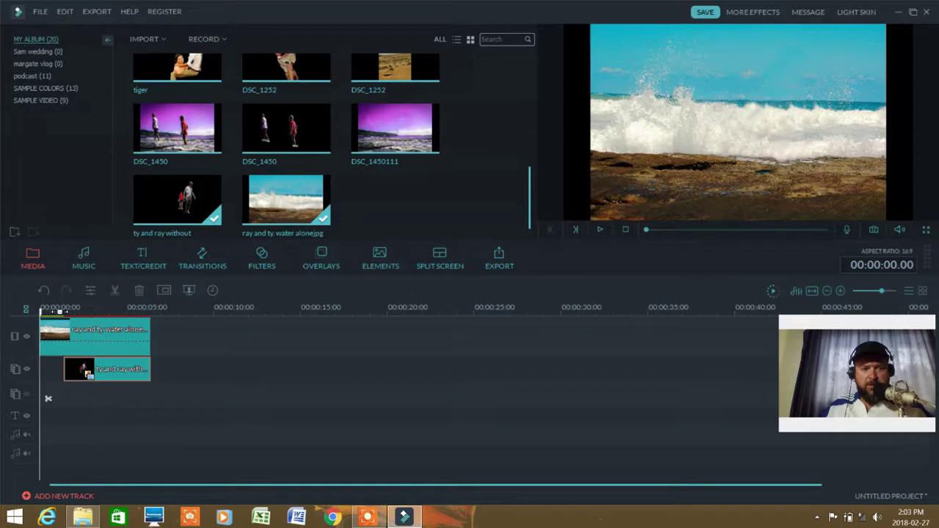
click(143, 266)
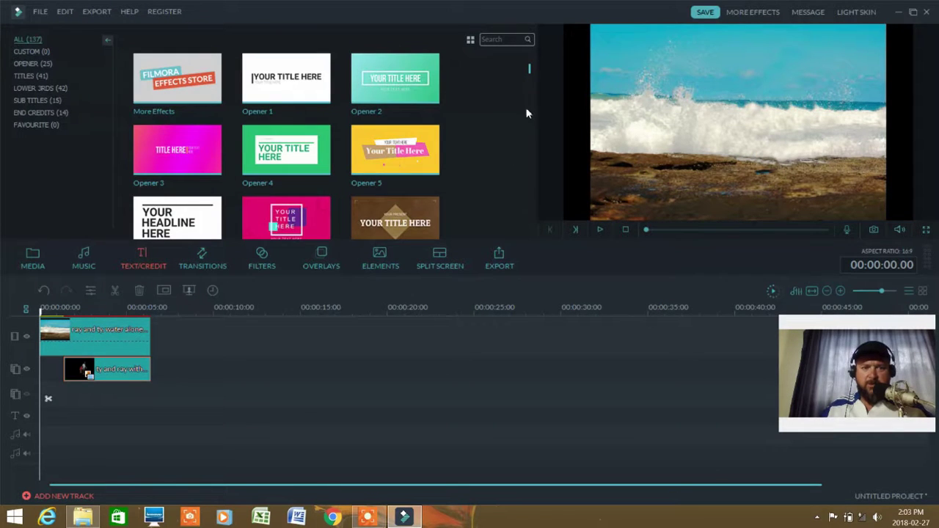
drag(527, 70, 529, 118)
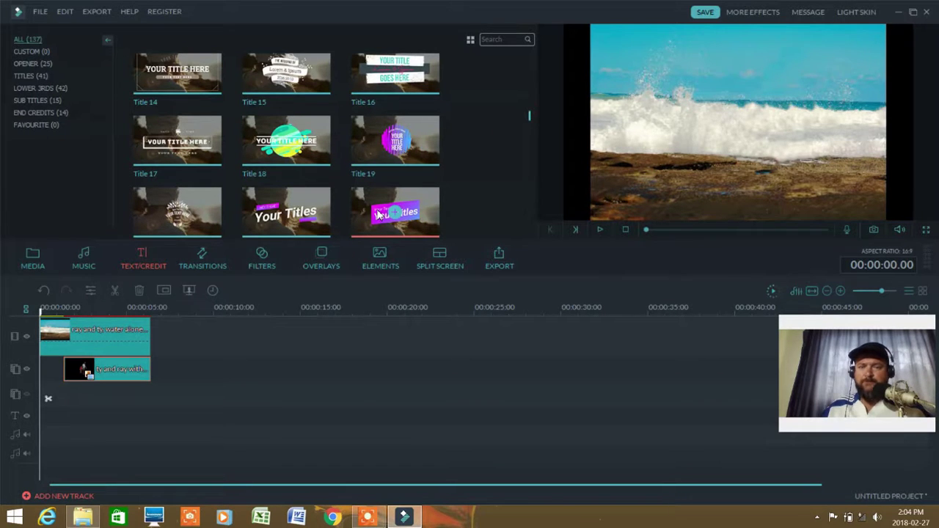
click(286, 217)
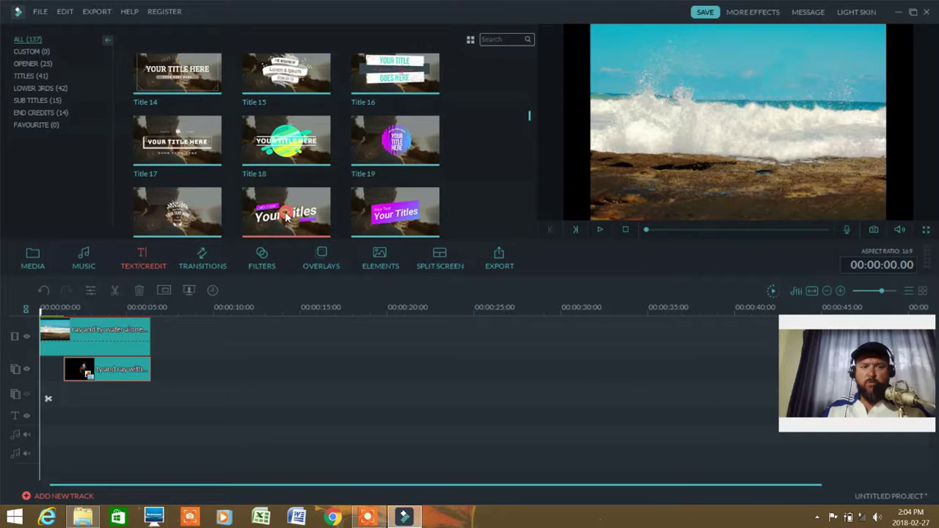
drag(91, 393, 113, 419)
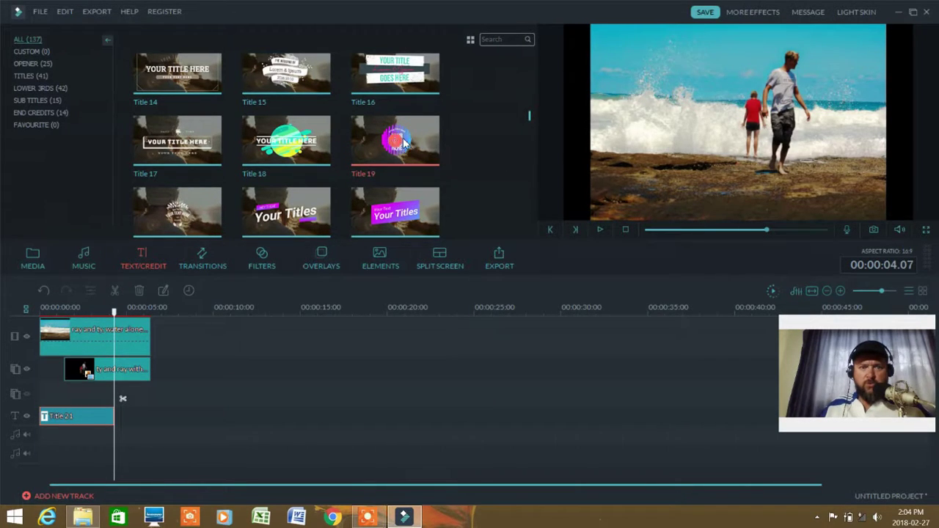
Add Title 19 directly after Title 21, ending at 00:00:06.10, and trim the cutout clip to end at 00:00:05.24.
drag(358, 339, 152, 419)
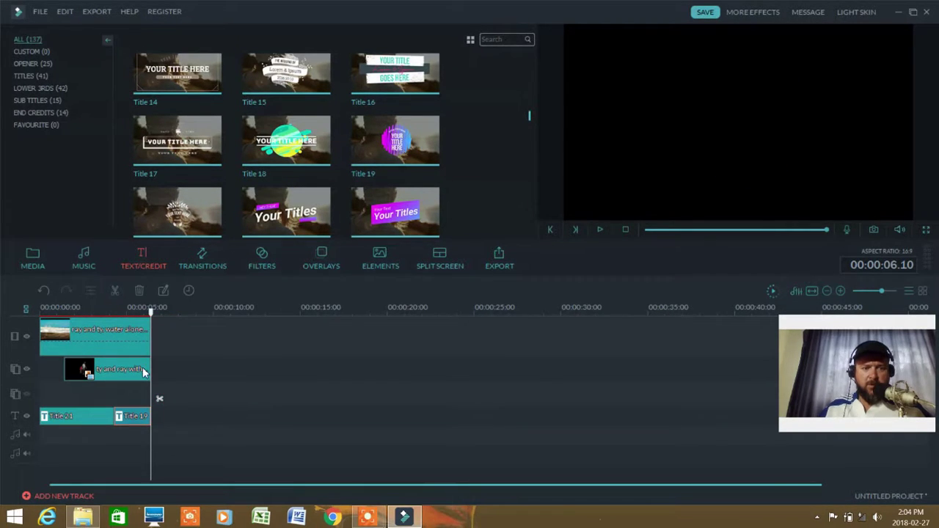
click(146, 371)
drag(147, 371, 143, 370)
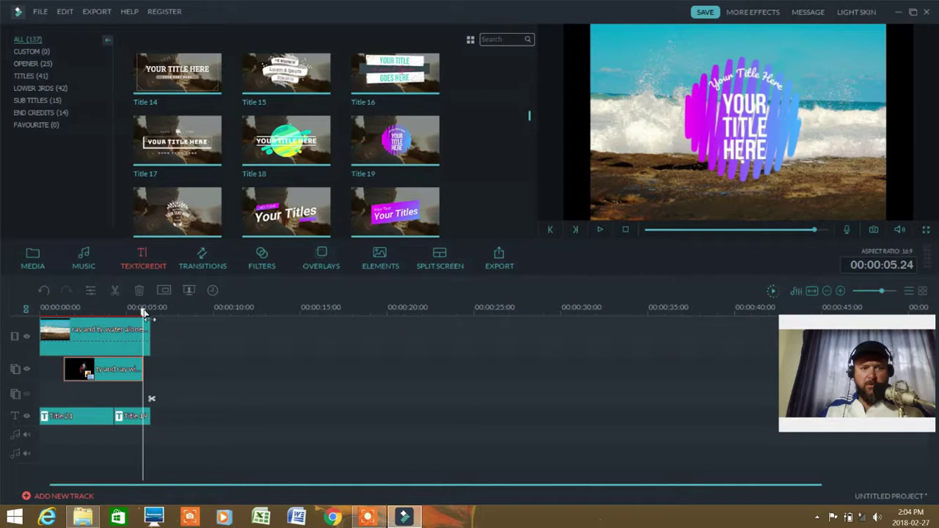
Play the project from the start to review both titles over the images, pausing while Title 19 is showing.
drag(144, 314, 40, 314)
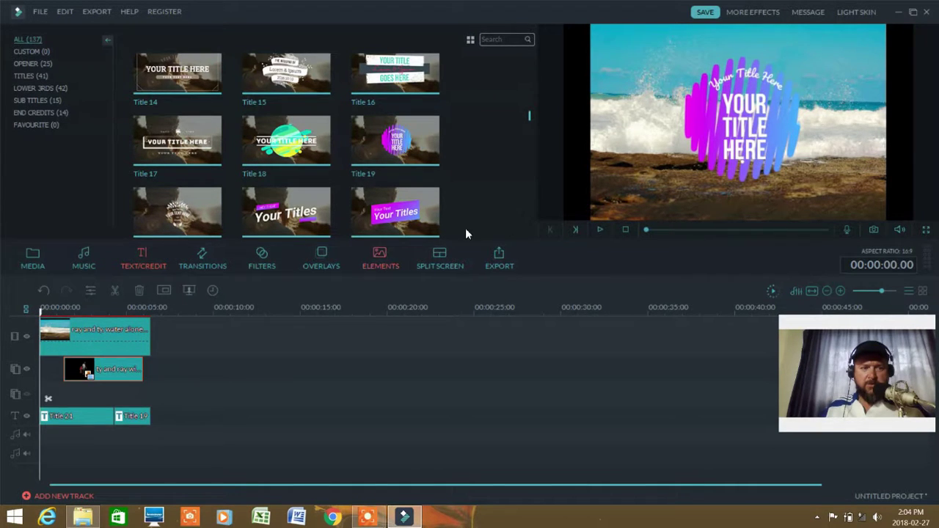
click(602, 230)
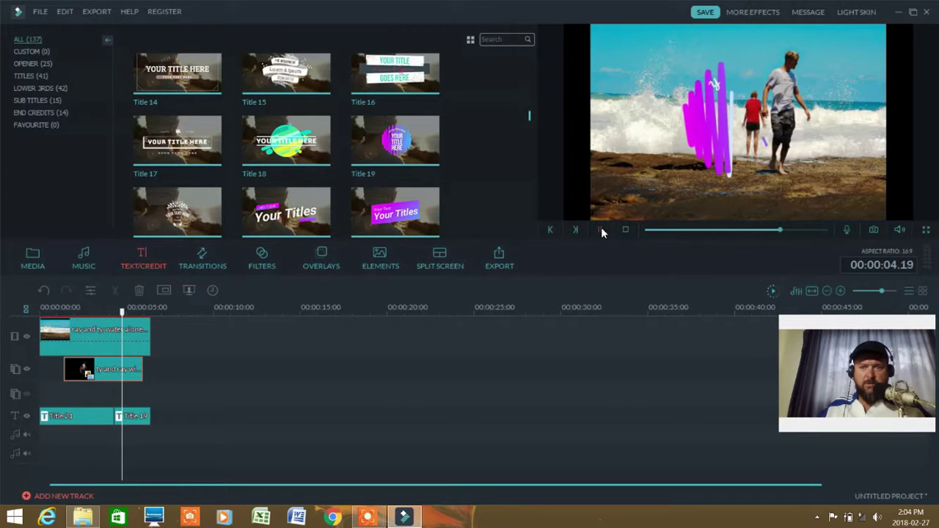
click(601, 230)
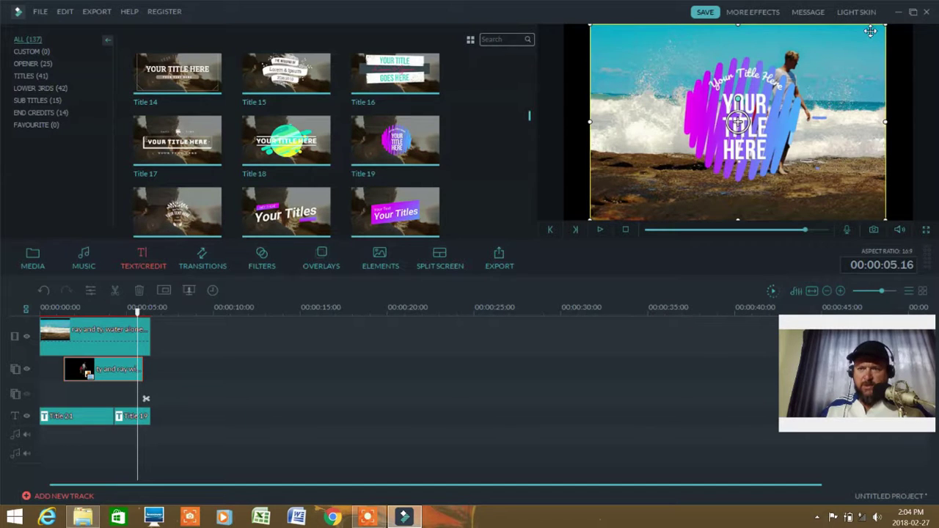
Open Title 19 for editing and move its brush-stroke graphic to the lower-left part of the frame, clear of the people.
right_click(121, 415)
click(146, 378)
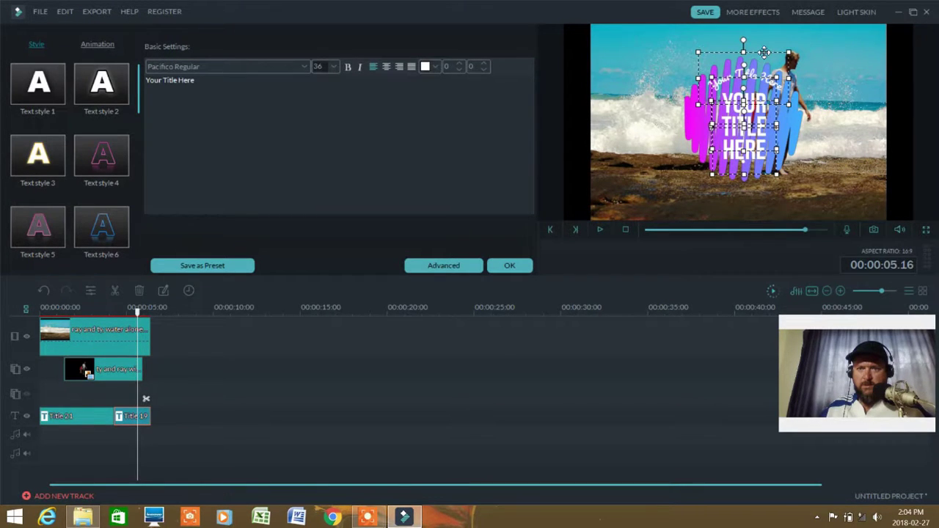
drag(765, 54, 713, 85)
click(791, 64)
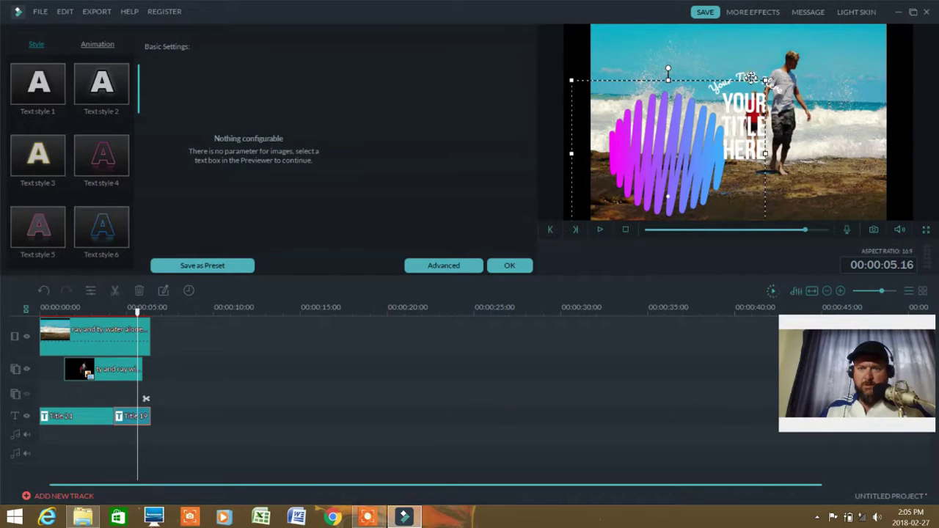
Move Title 19's YOUR, TITLE and HERE words and its curved Your Title Here line onto the brush-stroke graphic, stacked and centred.
click(779, 98)
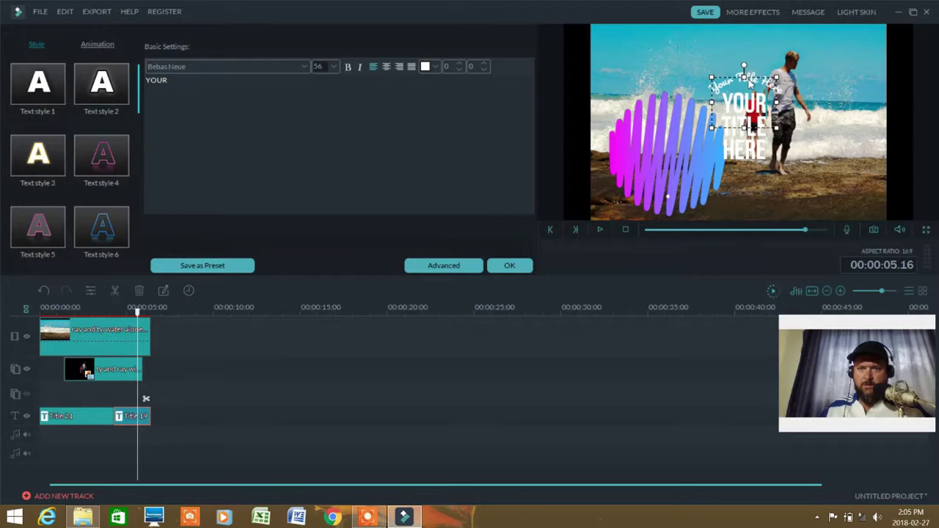
drag(747, 80, 667, 110)
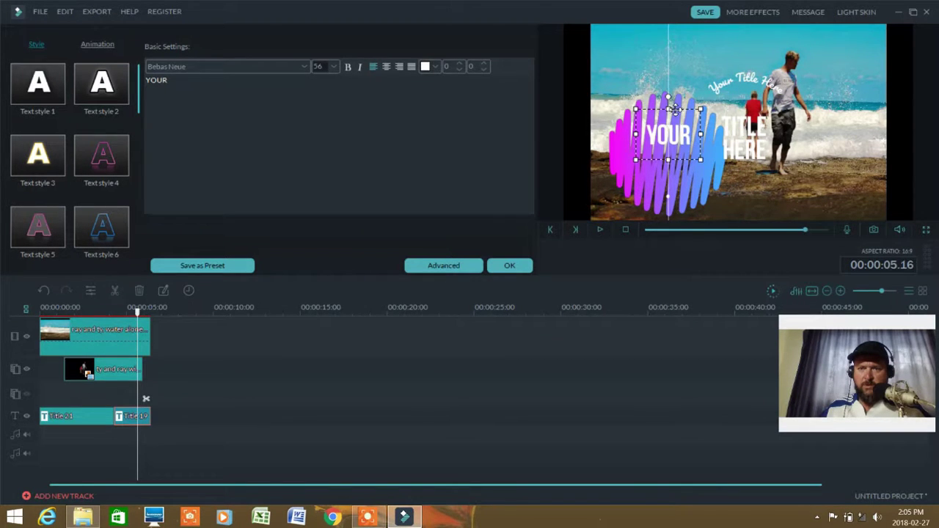
click(750, 124)
double_click(760, 121)
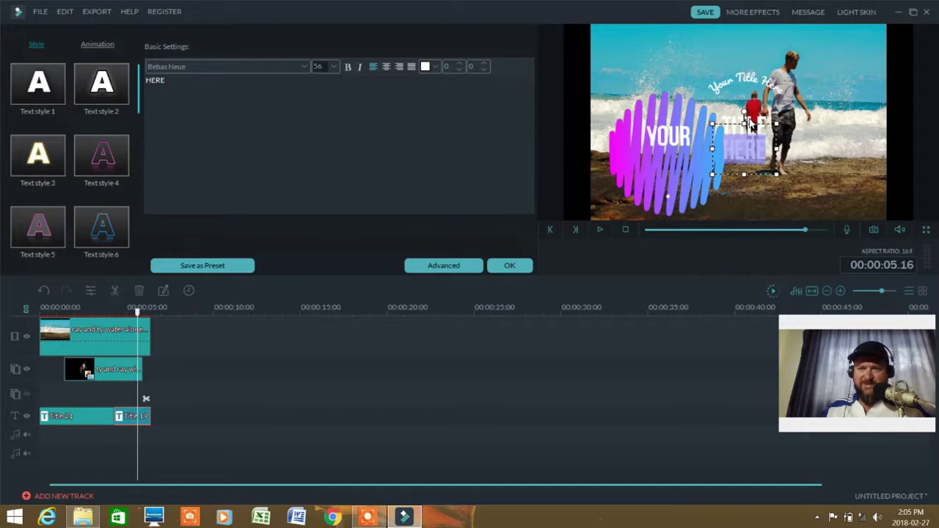
drag(754, 124, 677, 163)
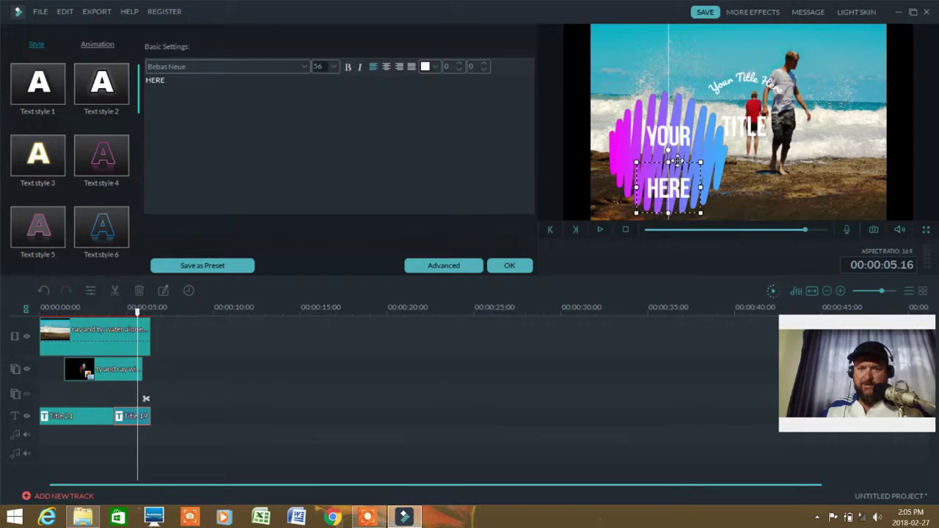
click(747, 126)
drag(755, 103, 684, 111)
click(683, 132)
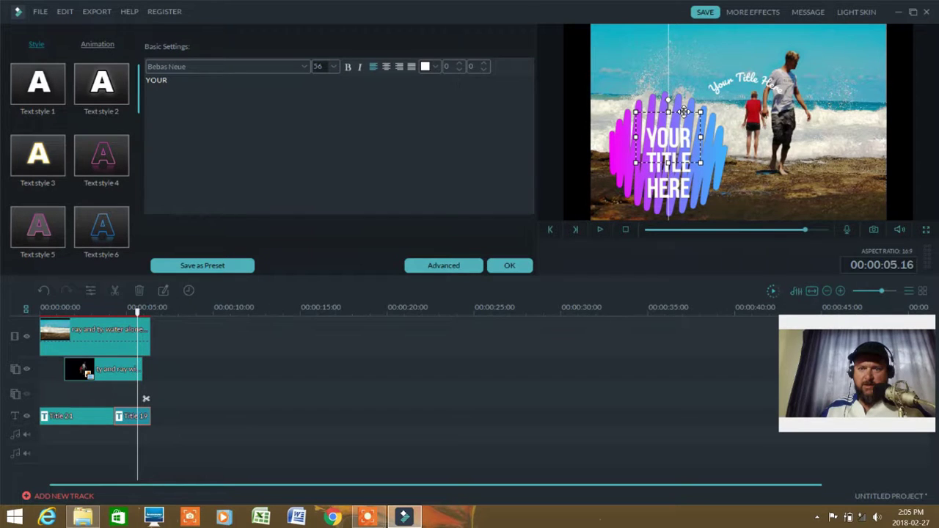
drag(676, 191, 678, 160)
click(752, 84)
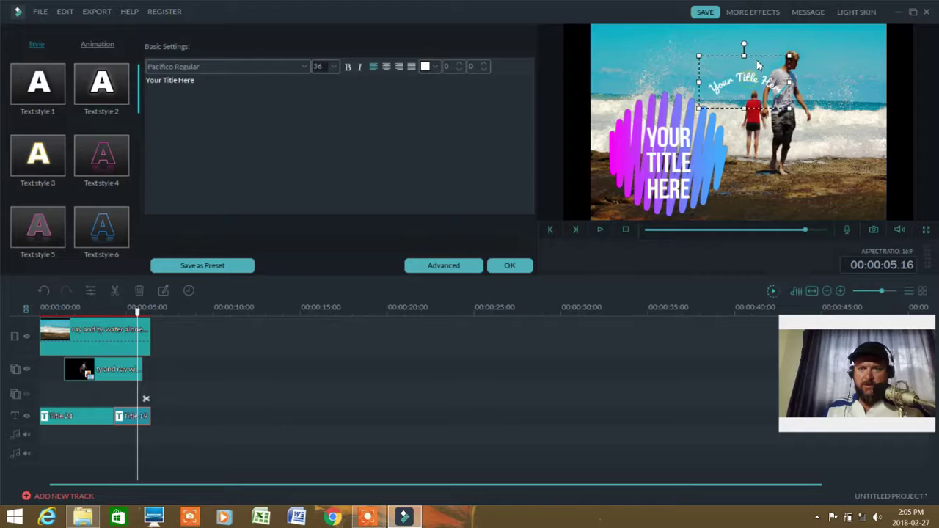
drag(739, 60, 666, 96)
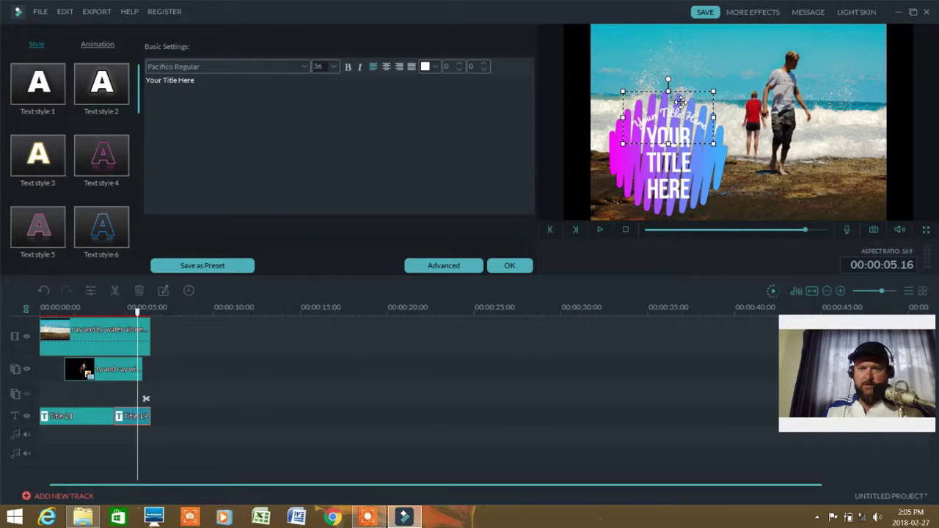
Replace the word HERE in Title 19 with "summer", recentre it on the graphic and apply the title edits.
click(689, 183)
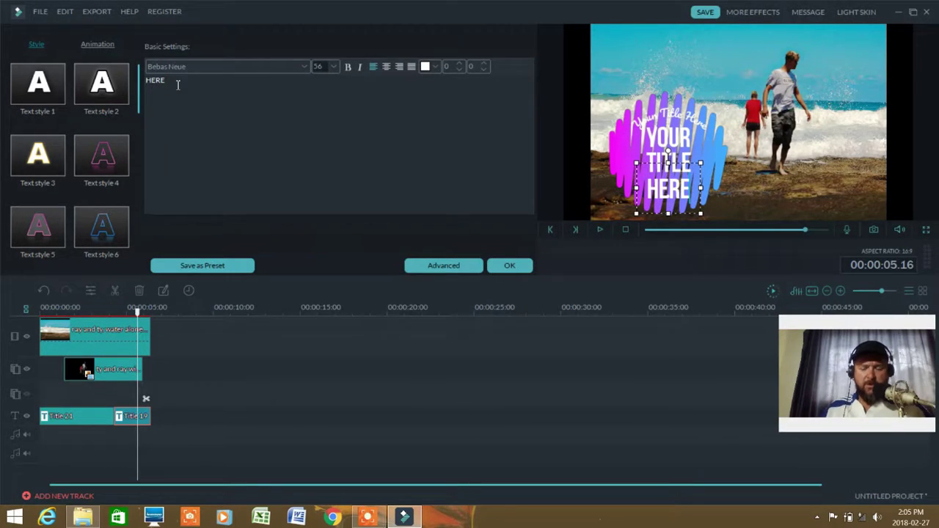
key(BackSpace)
key(BackSpace)
key(BackSpace)
key(BackSpace)
text(summer)
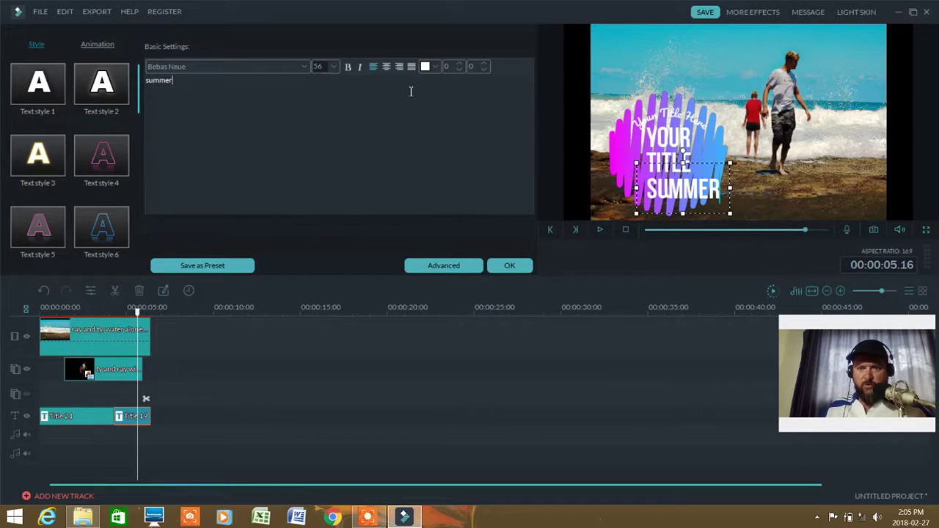
drag(701, 164, 683, 166)
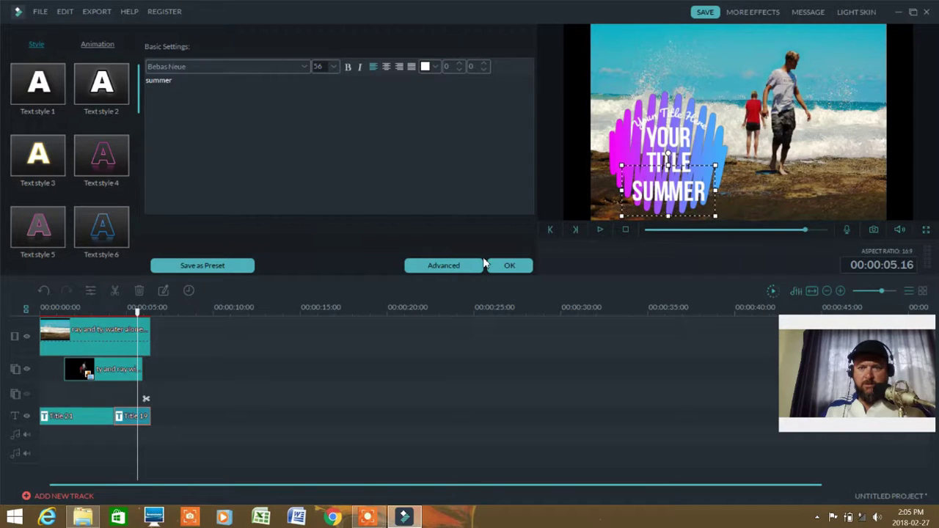
click(508, 267)
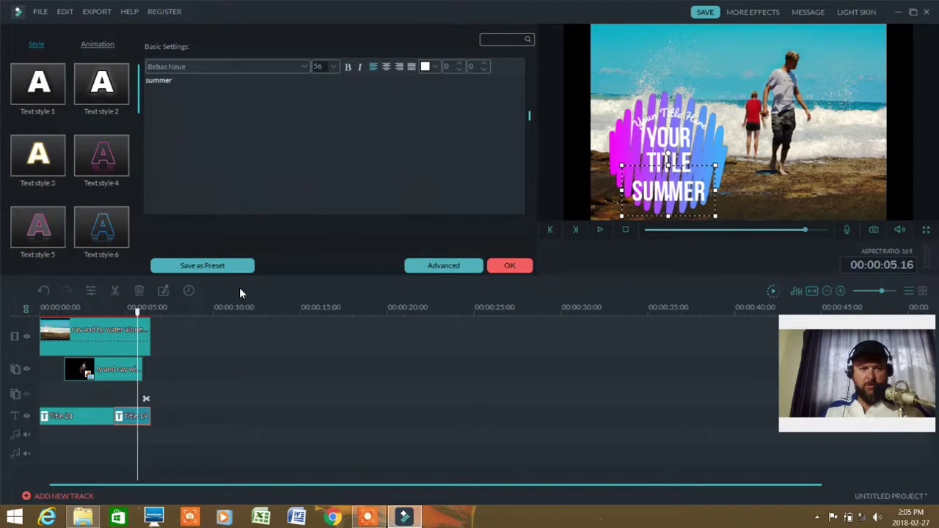
Return to the timeline start and audition the Midnight Train, Go Goes and Shaal Region tracks from the music library.
drag(137, 314, 17, 332)
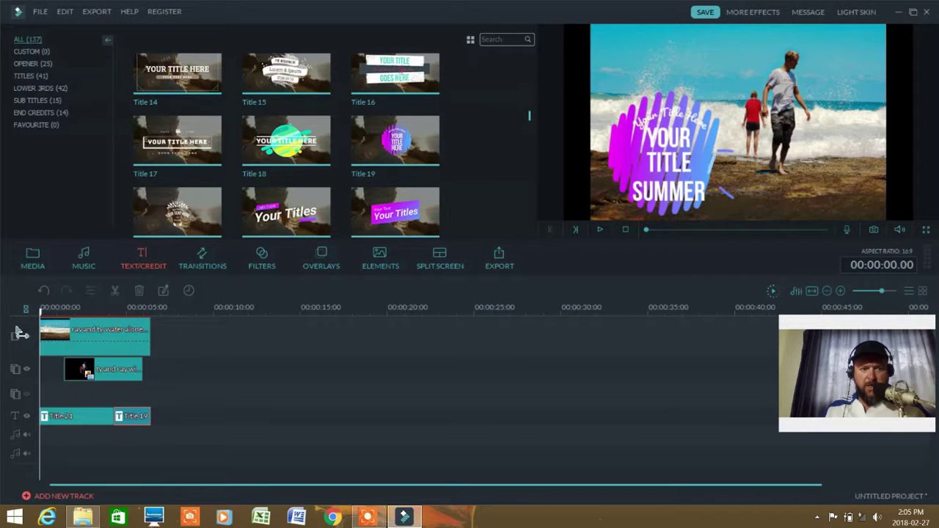
click(83, 258)
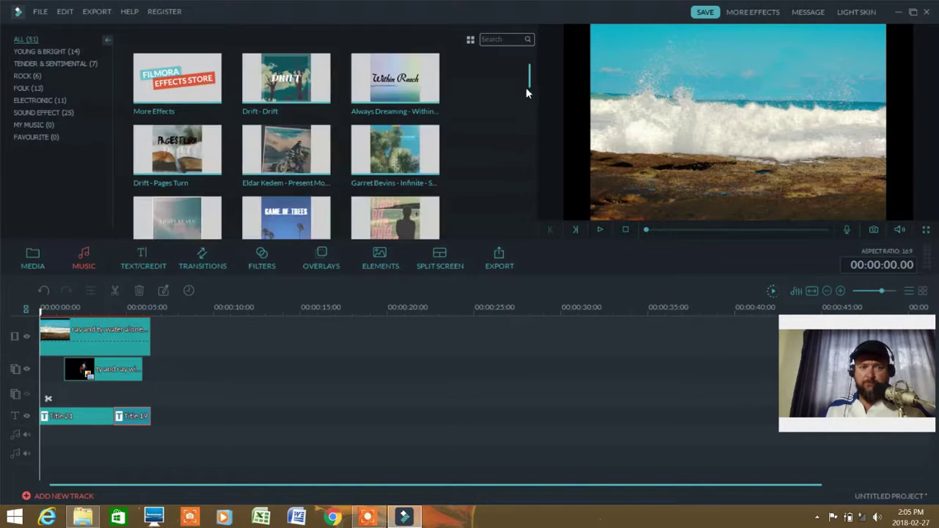
drag(532, 83, 534, 108)
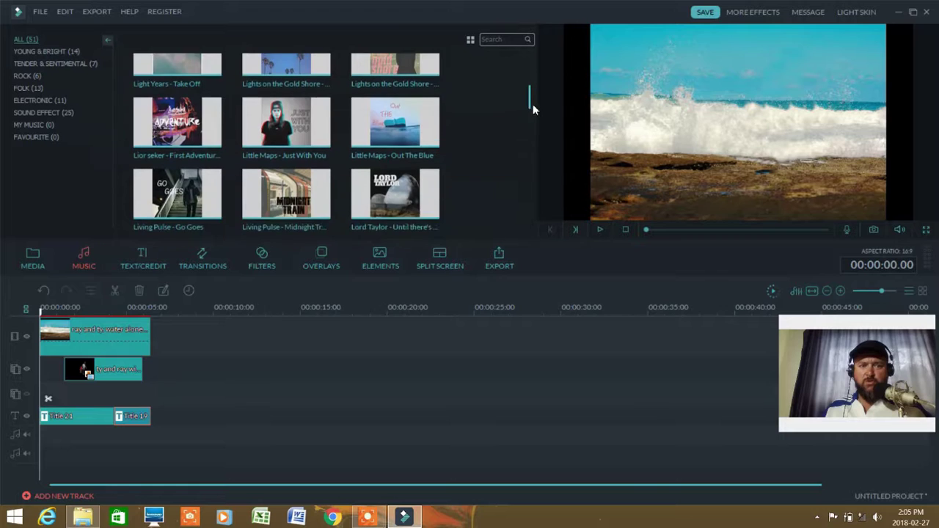
click(323, 181)
click(598, 233)
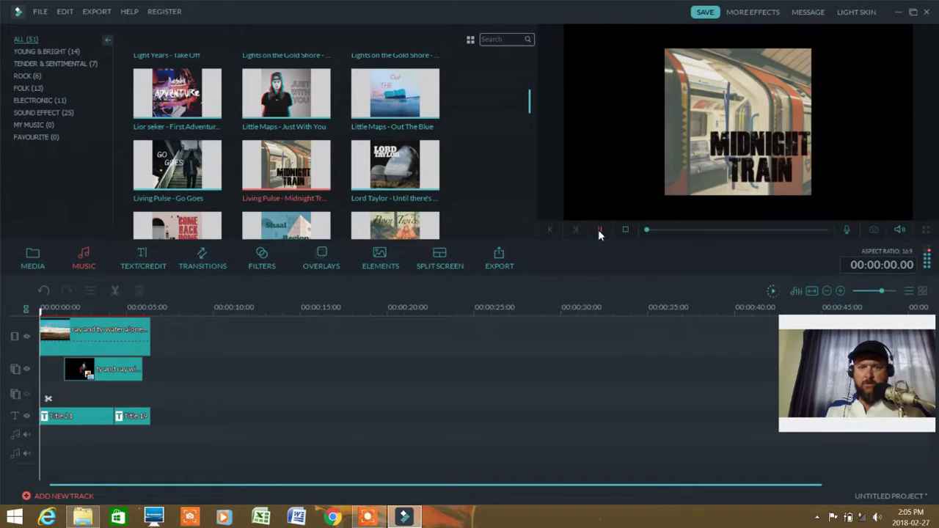
click(218, 197)
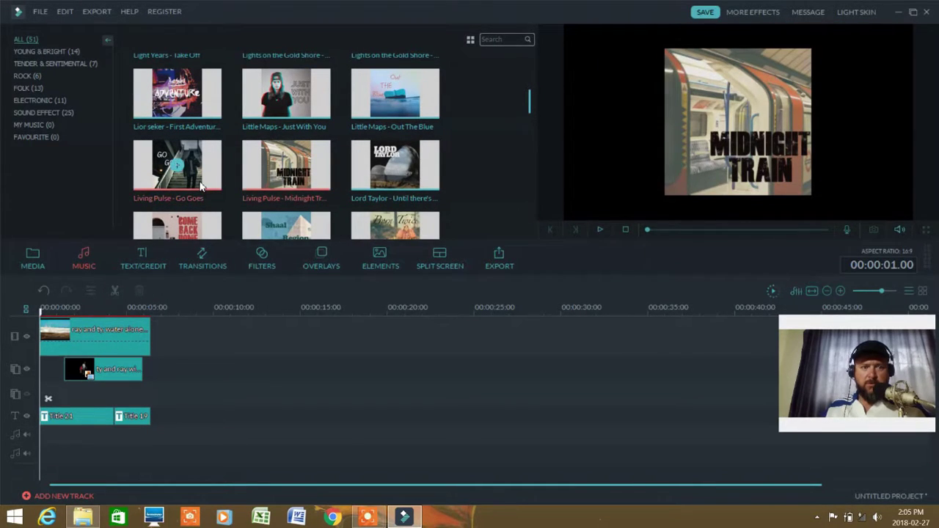
click(598, 230)
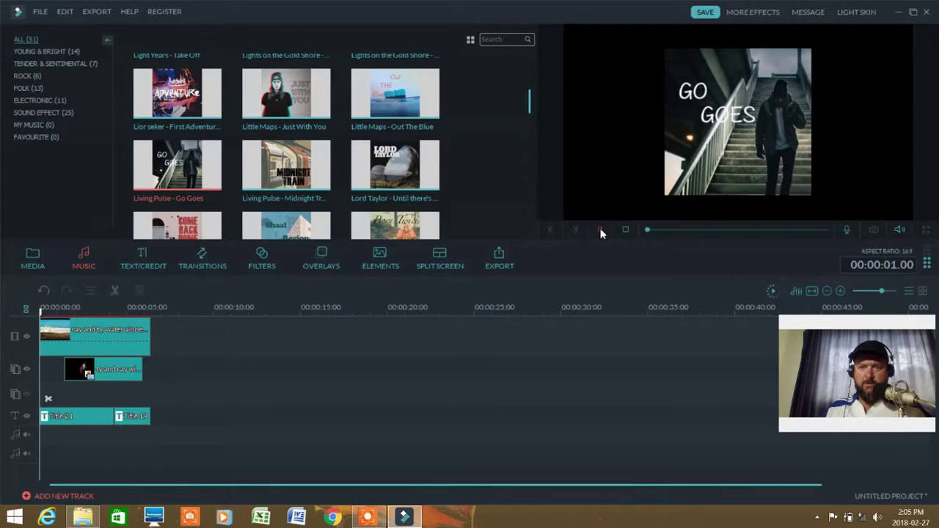
click(600, 231)
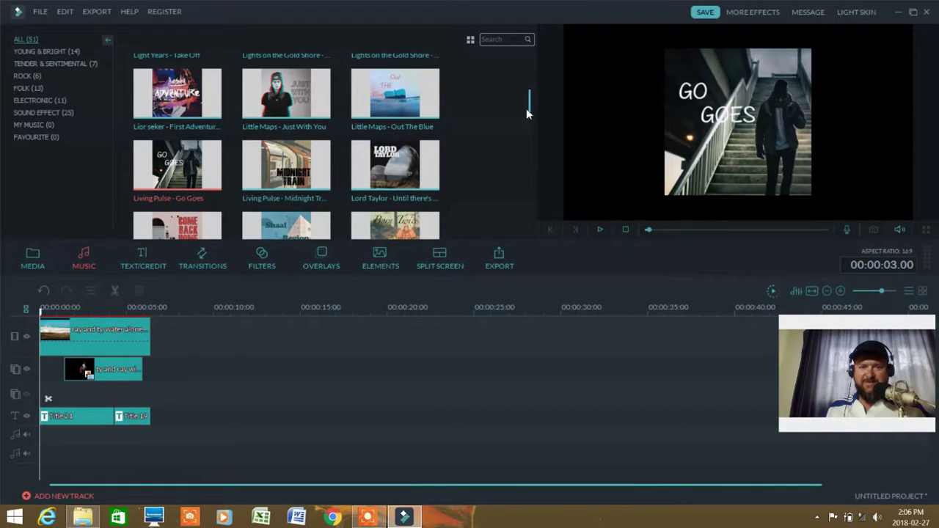
scroll(301, 112, down, 3)
click(307, 89)
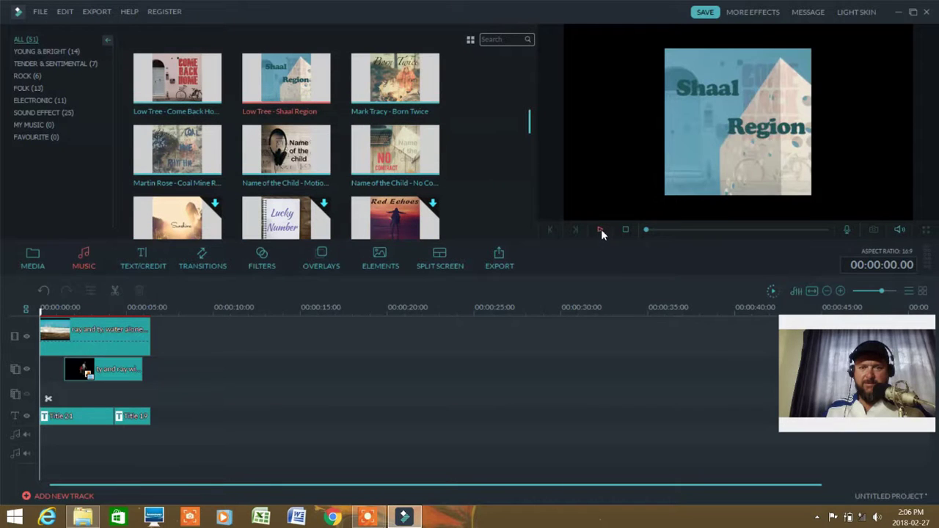
click(601, 229)
click(600, 229)
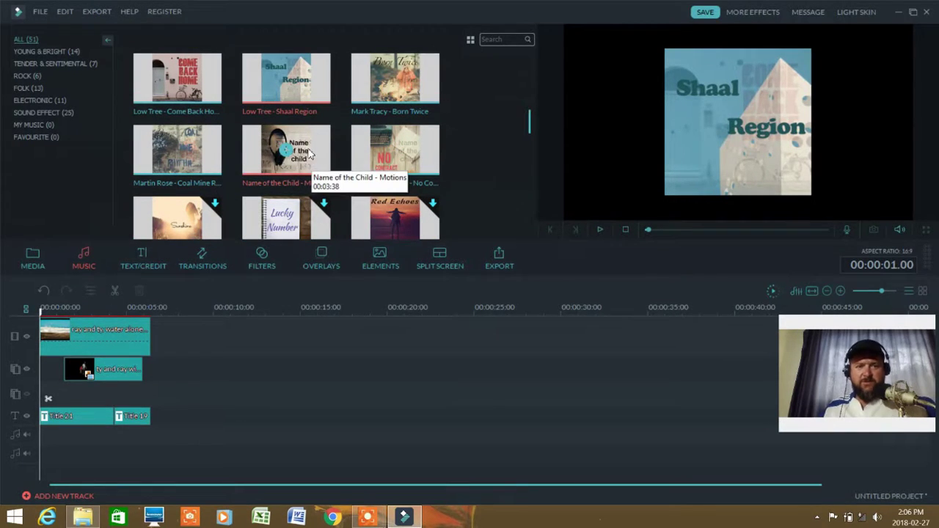
Add Name of the Child - Motions at the start of the audio track, split it at 00:00:06.09 and delete the remainder.
drag(307, 152, 46, 443)
drag(175, 383, 176, 378)
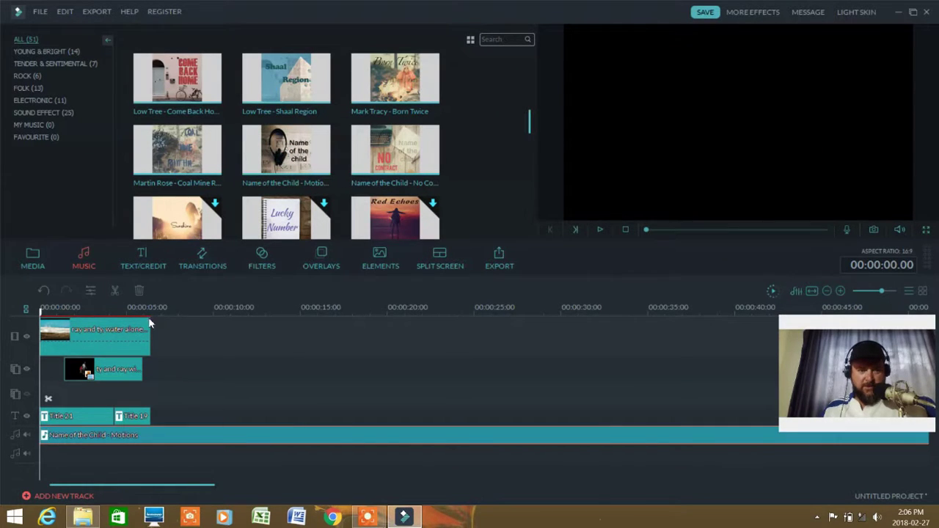
click(152, 320)
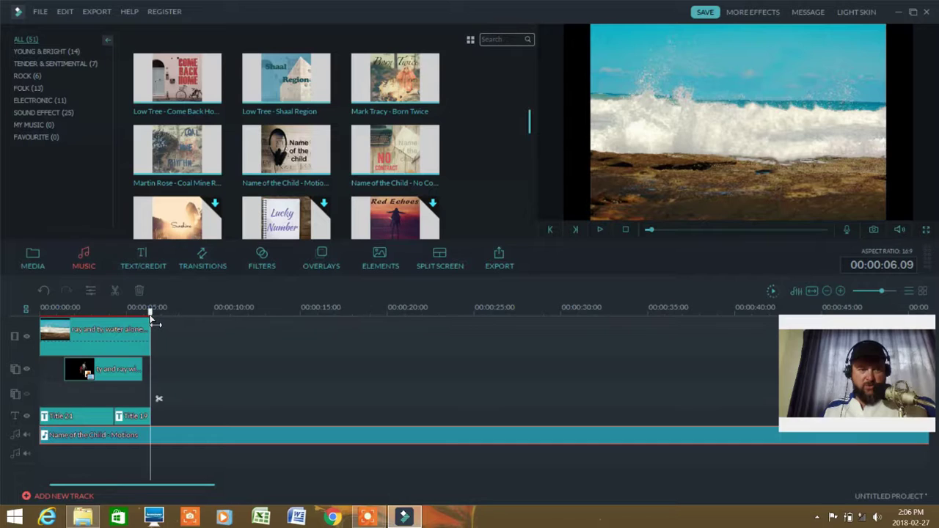
right_click(163, 438)
click(170, 407)
right_click(206, 435)
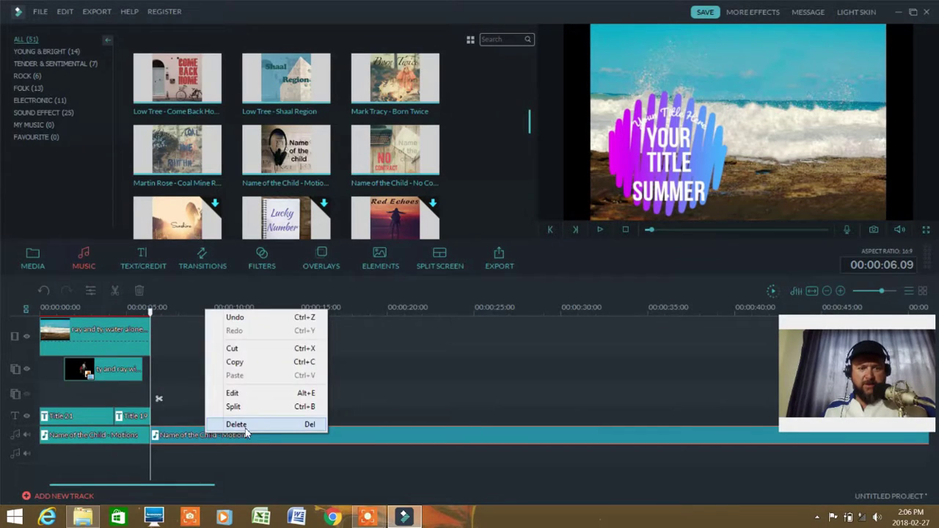
click(244, 427)
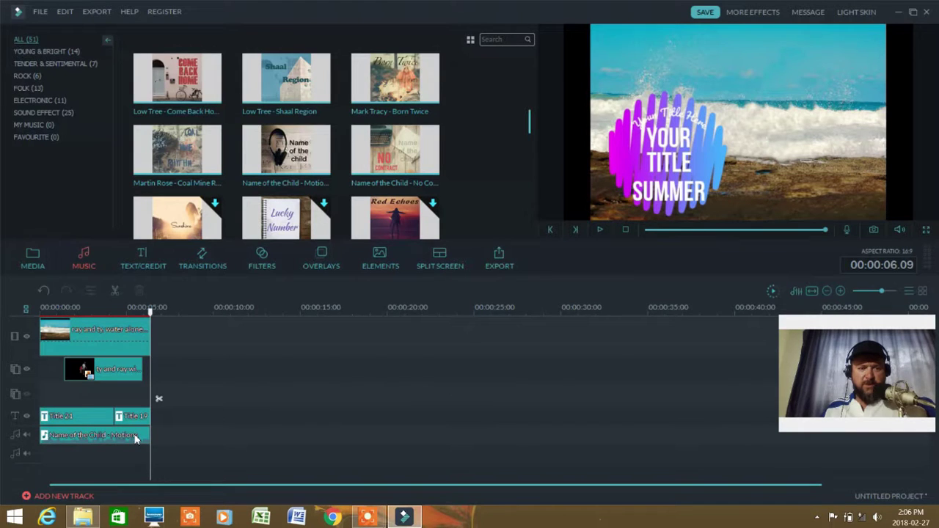
Give the music clip a 0.84 s fade-out and play the project through.
right_click(135, 438)
click(170, 393)
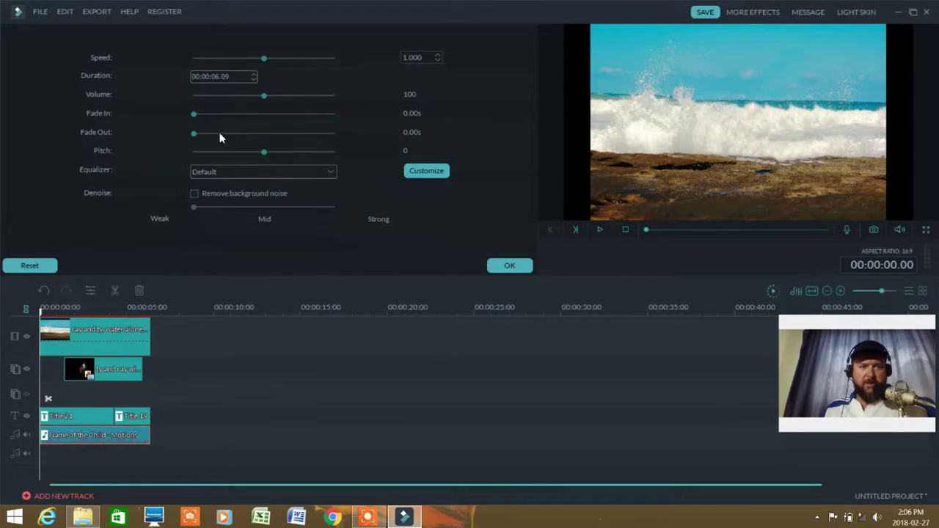
drag(218, 133, 215, 132)
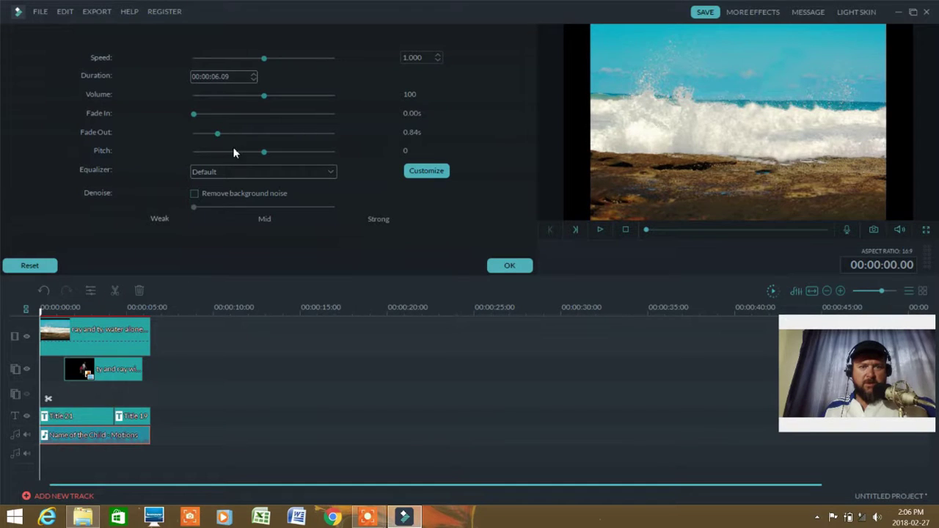
click(513, 265)
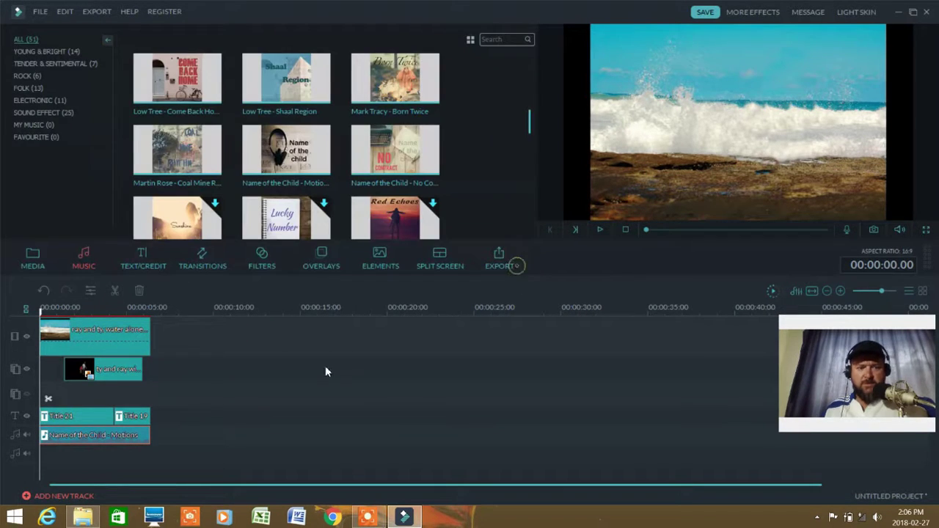
click(600, 229)
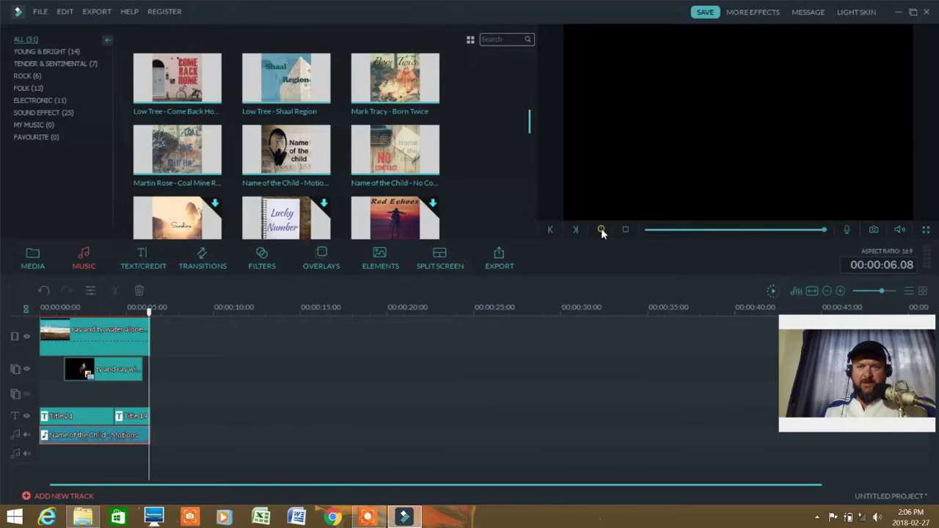
Copy the beach image, cutout and both titles, and paste them at 00:00:06.10, directly after the originals.
click(139, 346)
right_click(138, 348)
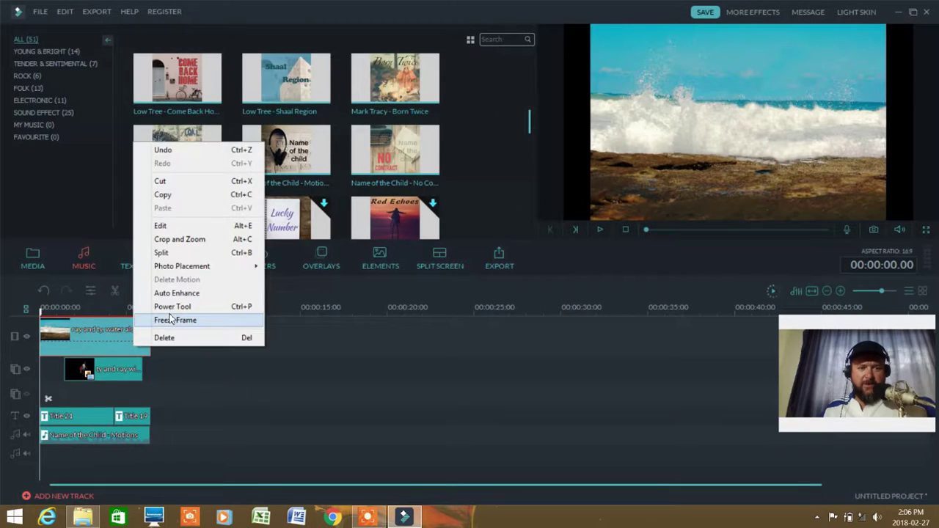
click(169, 194)
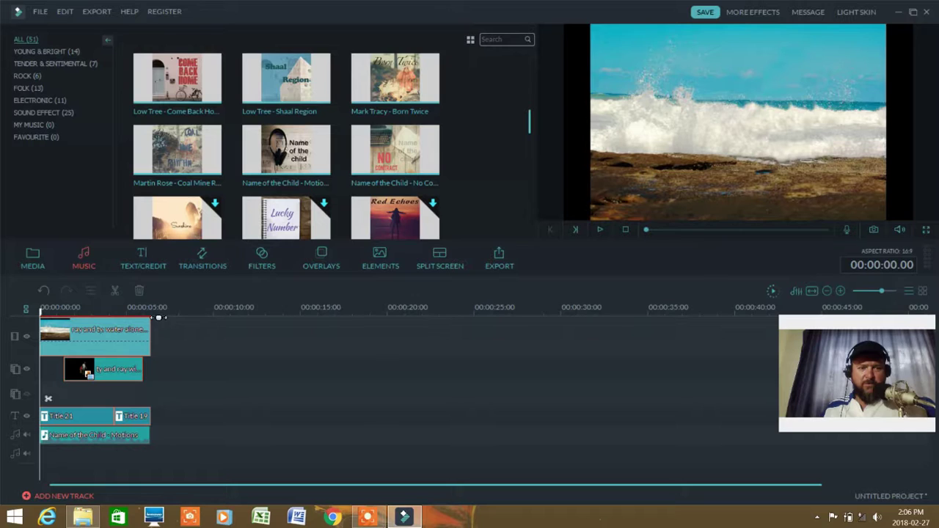
click(151, 312)
right_click(168, 328)
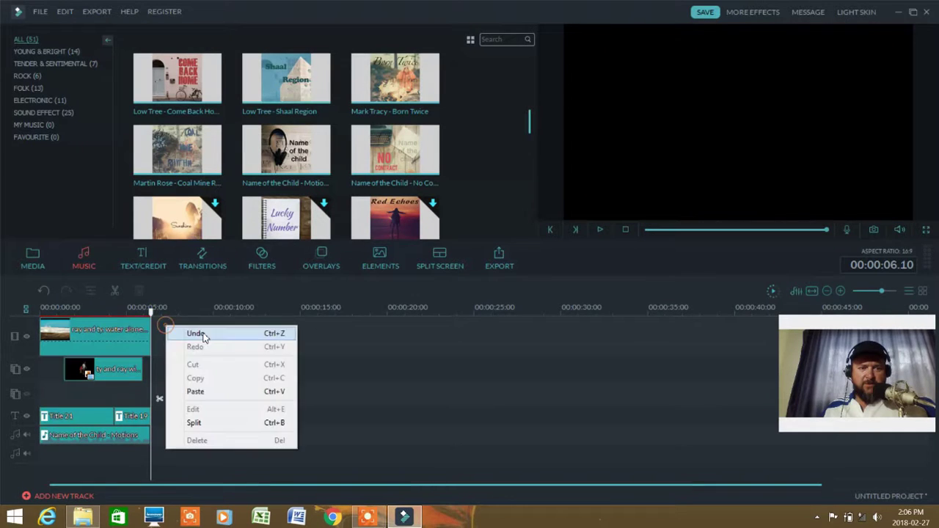
click(209, 392)
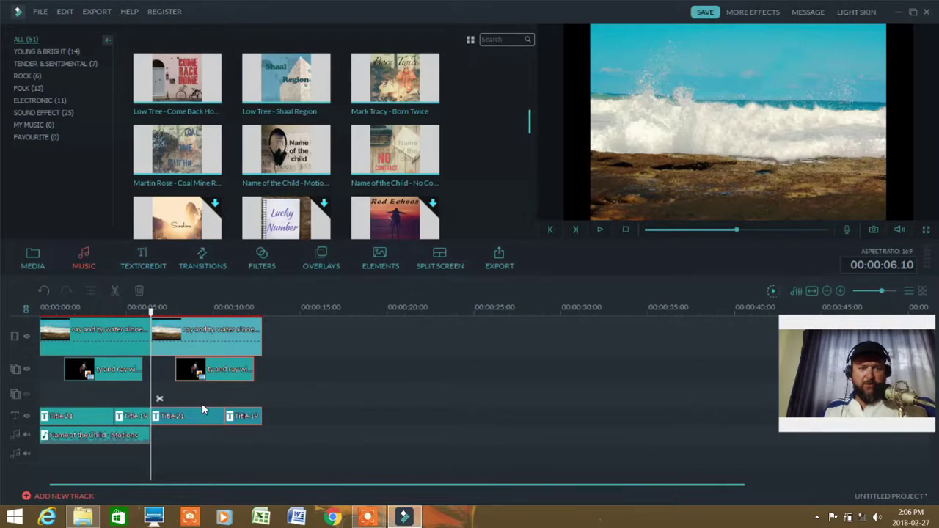
Copy the music clip and paste it at 00:00:06.10 beneath the duplicated clips.
right_click(104, 437)
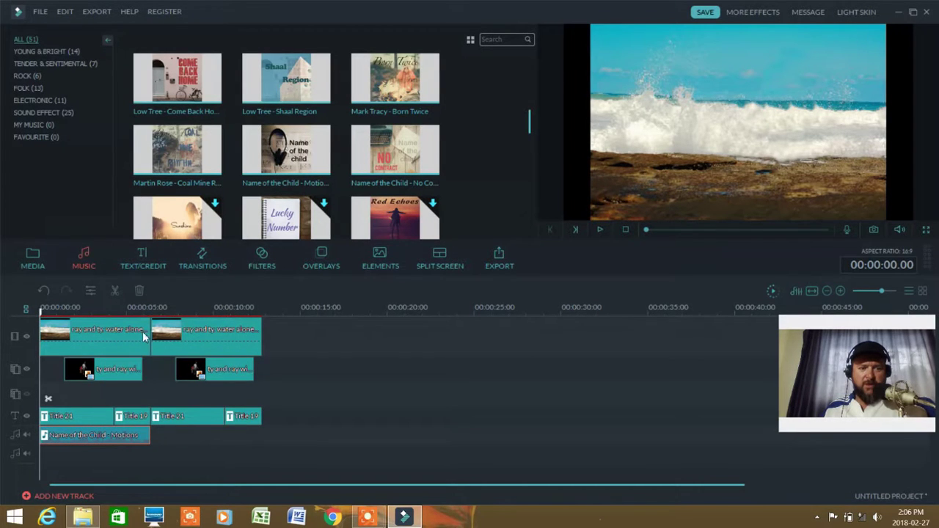
click(153, 316)
right_click(167, 436)
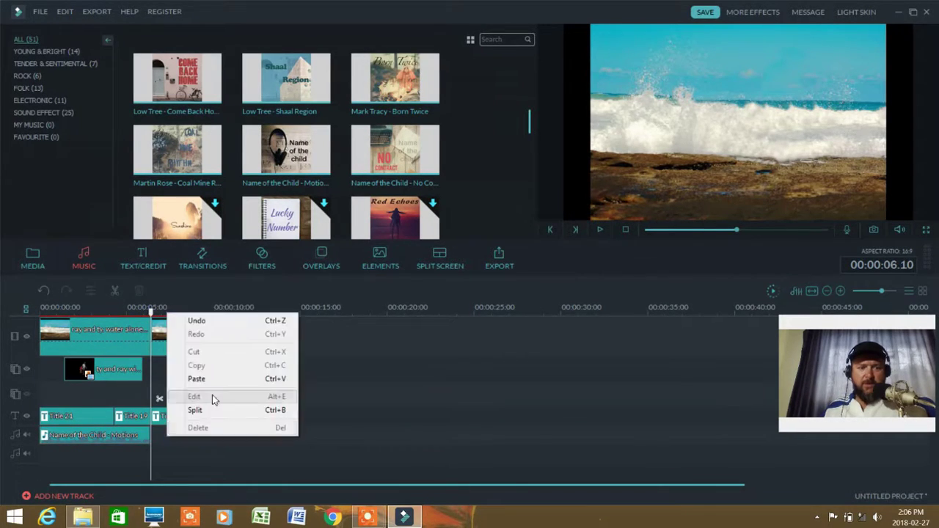
click(196, 378)
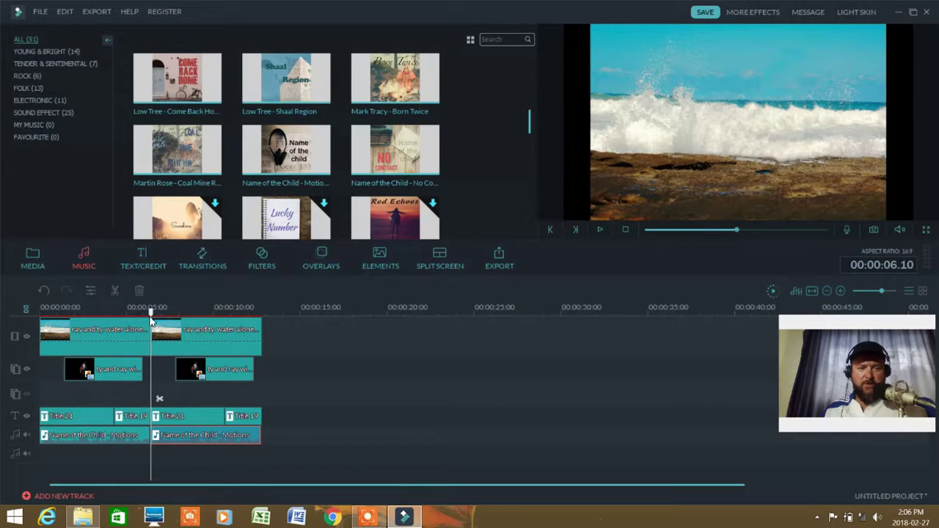
Play the extended project from the start and pause while Title 21 is showing.
drag(151, 316, 41, 315)
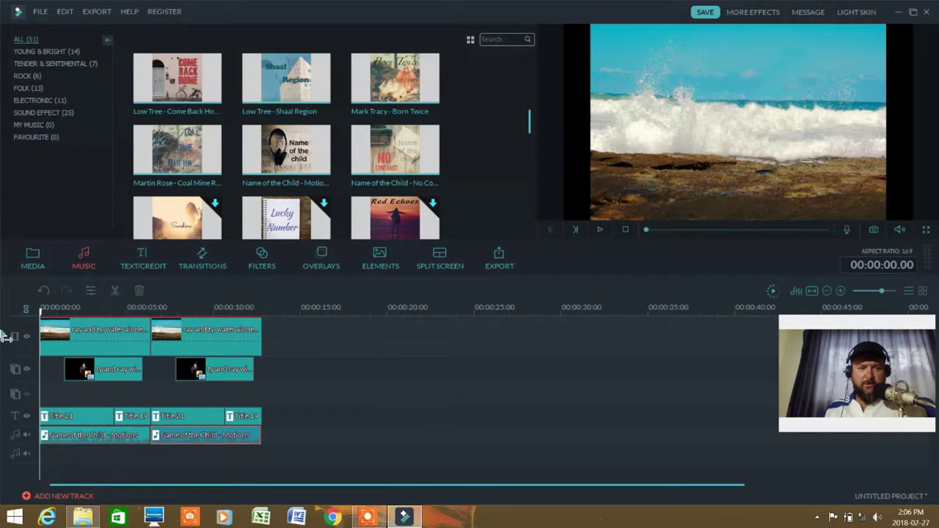
click(600, 230)
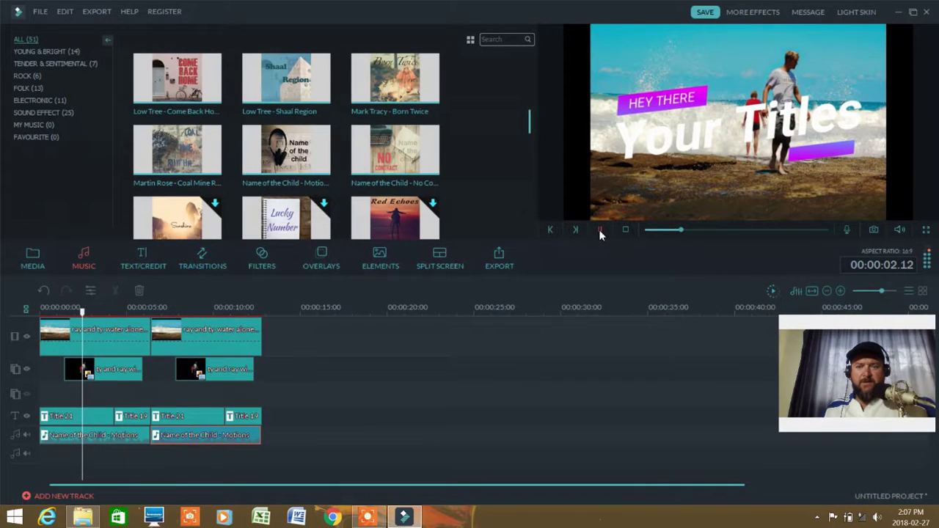
click(599, 230)
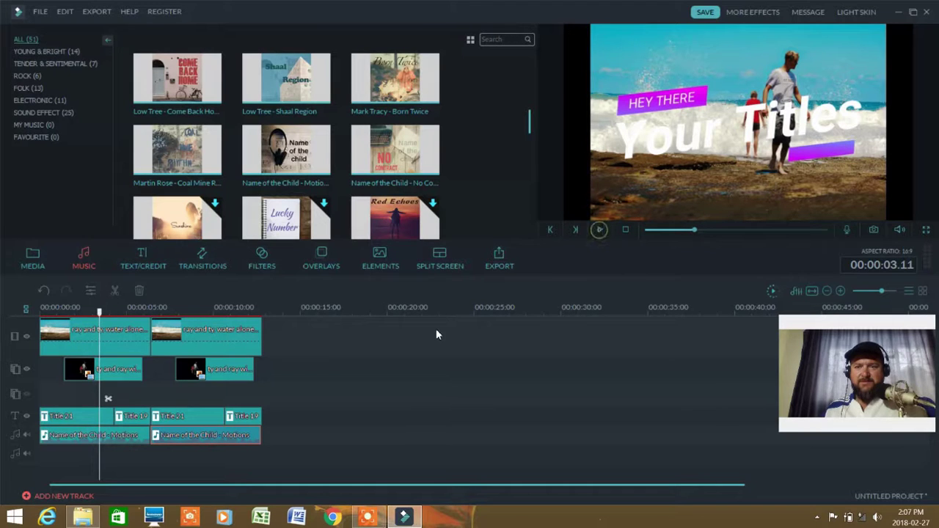